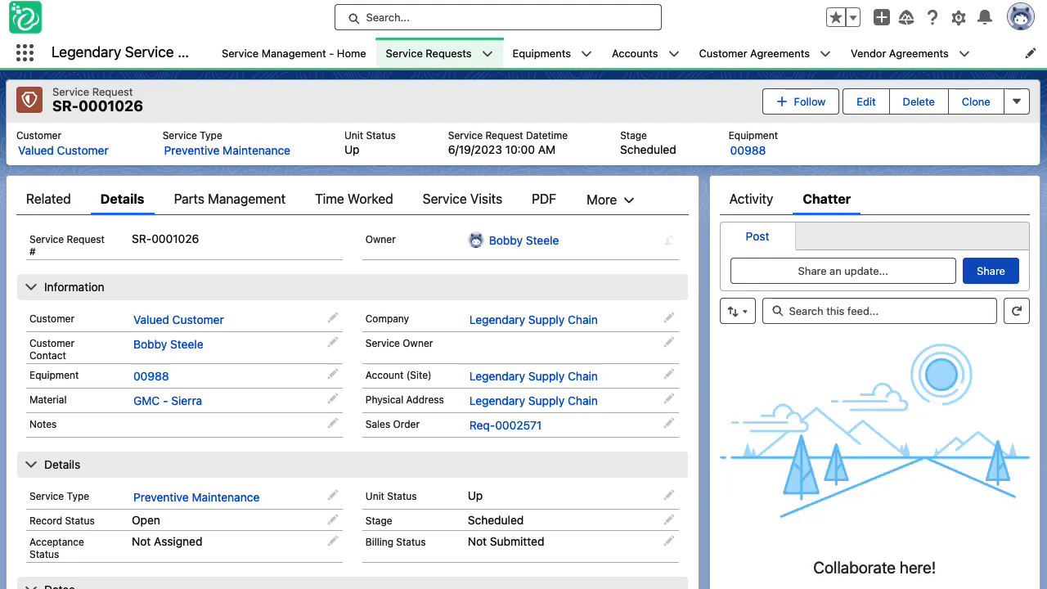
# Step: Open the list of additional record sections on service request SR-0001026
pyautogui.click(622, 213)
# Step: Switch to SR-0001026's Checklist section and start a New Checklist
pyautogui.click(599, 231)
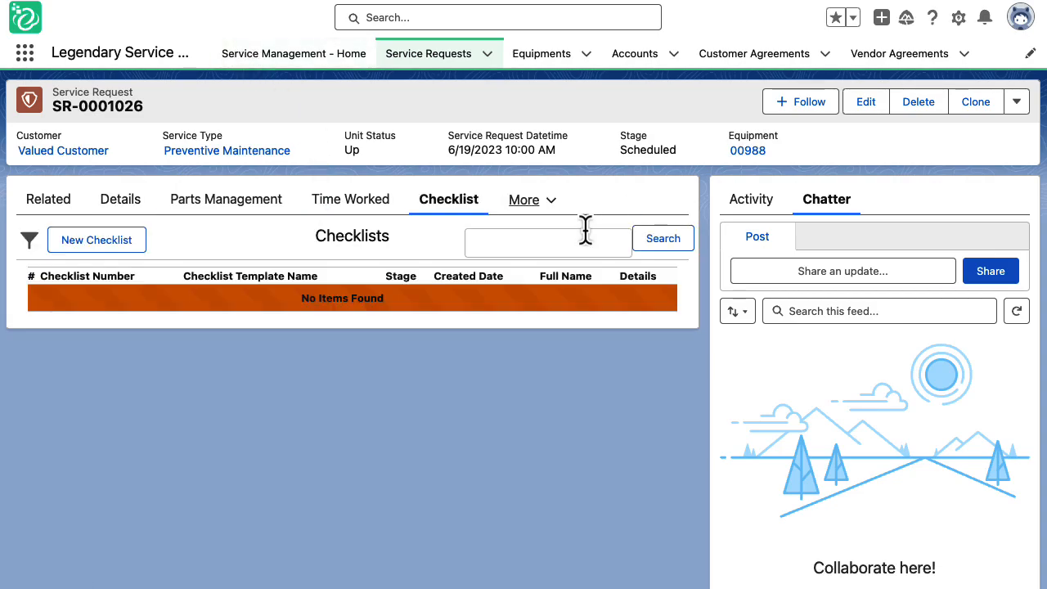
pyautogui.click(92, 239)
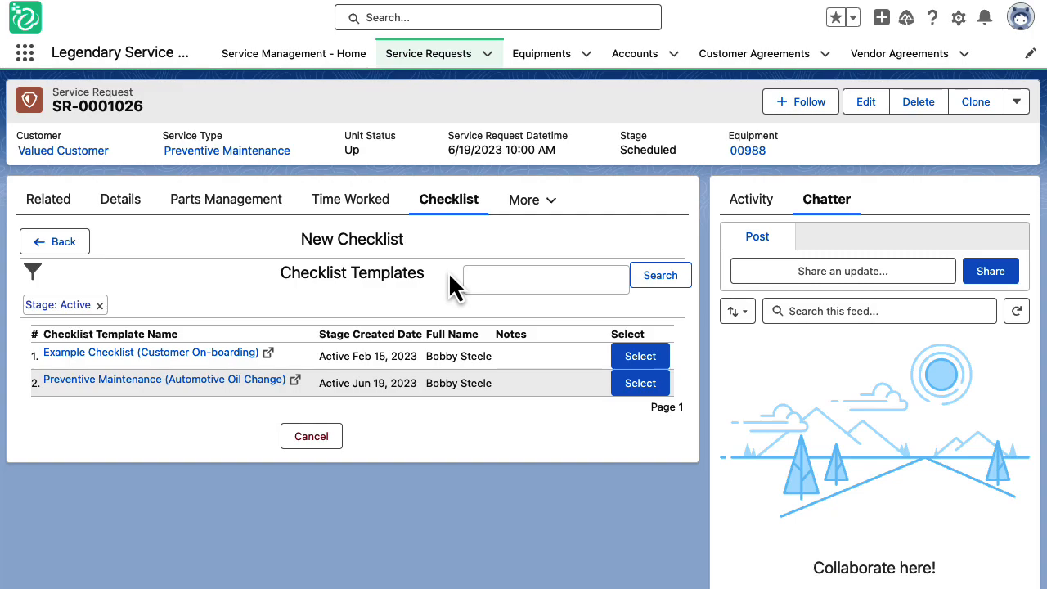
# Step: Select the Preventive Maintenance (Automotive Oil Change) template, filter Section to PM Actions, then reset to -none-
pyautogui.click(638, 384)
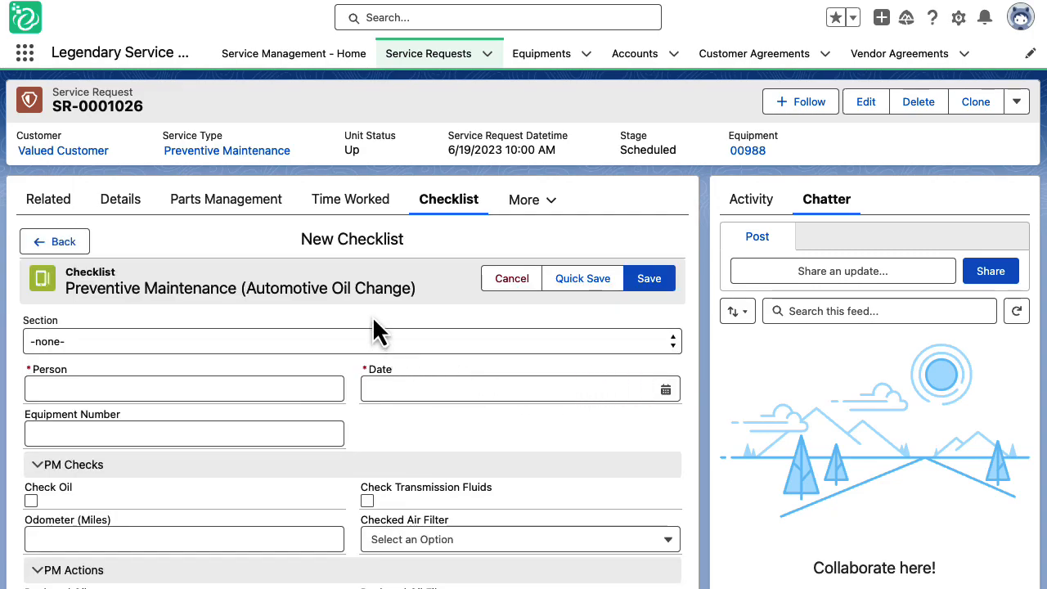
pyautogui.scroll(-1, 367, 270)
pyautogui.scroll(-3, 367, 299)
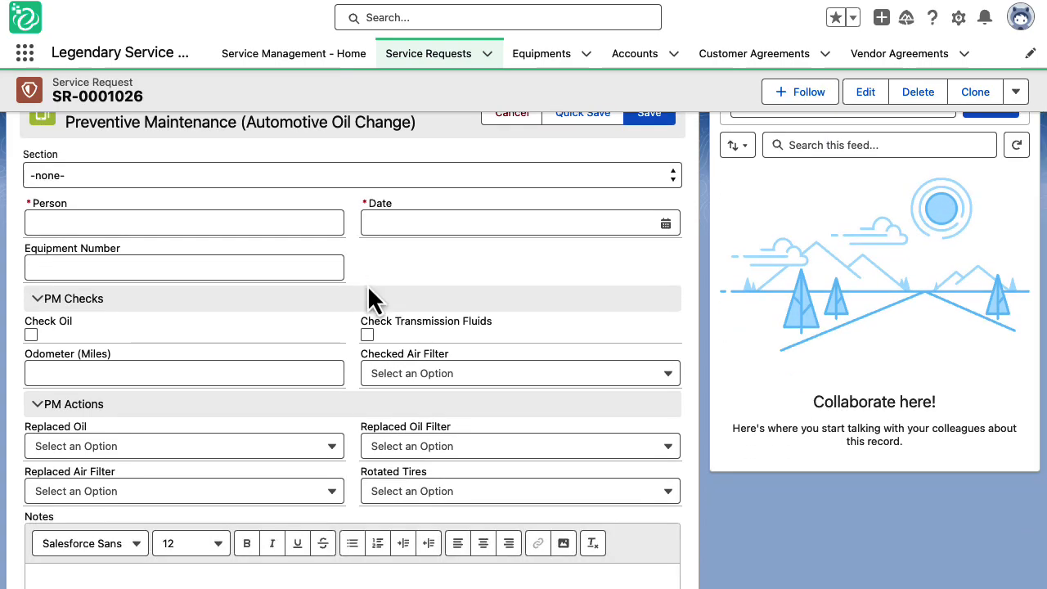
pyautogui.click(393, 180)
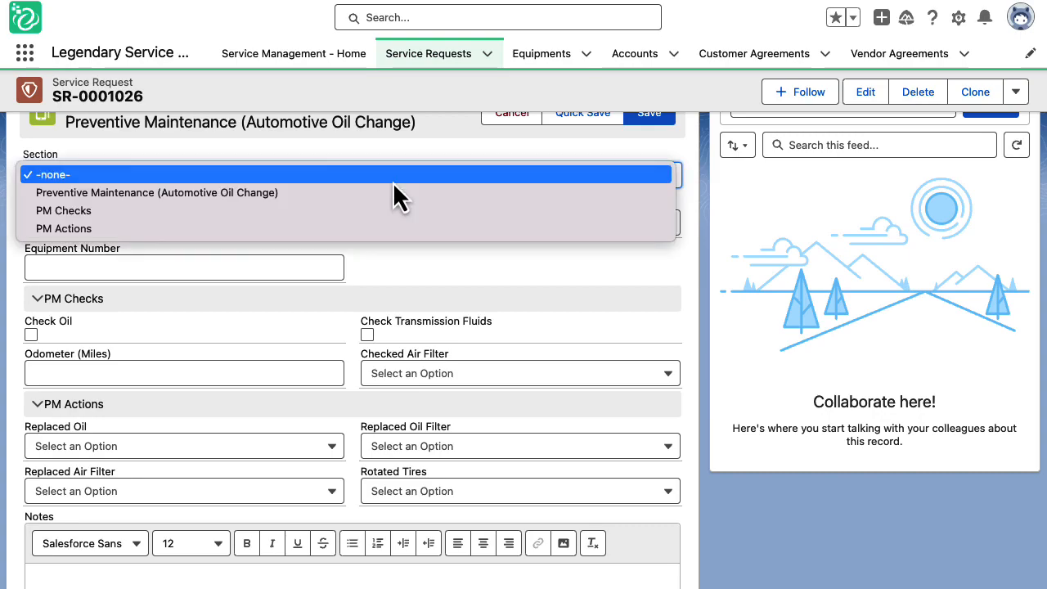
pyautogui.click(384, 228)
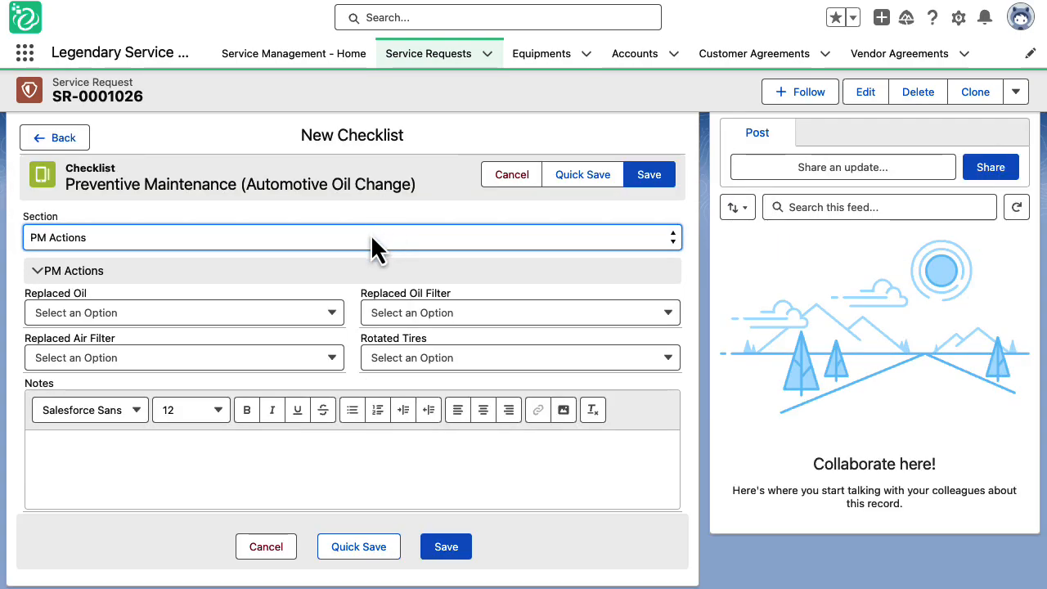
pyautogui.click(369, 237)
pyautogui.click(368, 185)
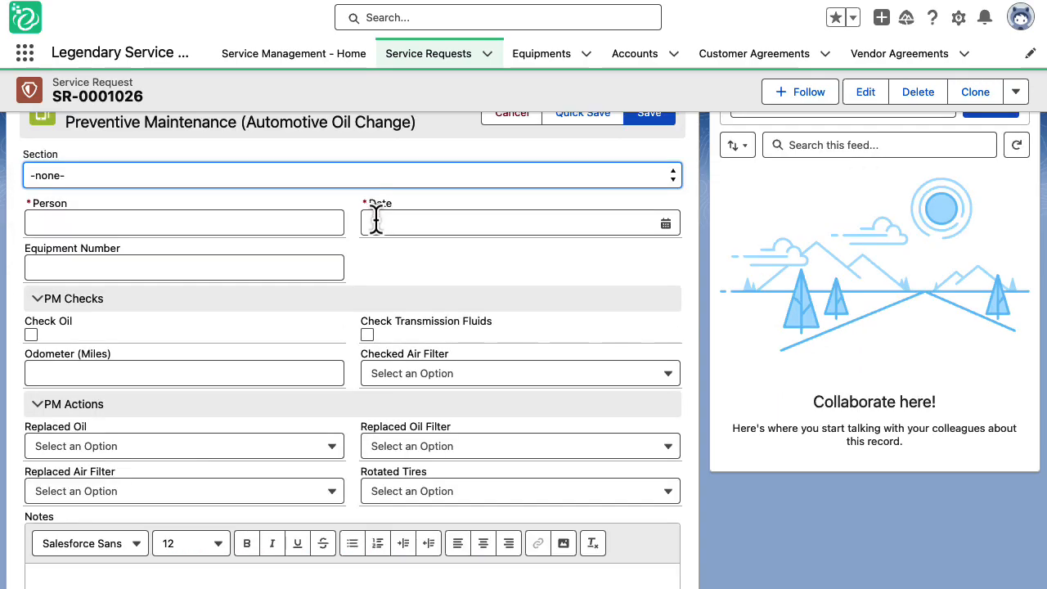
# Step: Enter the technician's name, date Jun 19 2023, equipment 00988, and tick Check Oil and Check Transmission Fluids
pyautogui.click(294, 223)
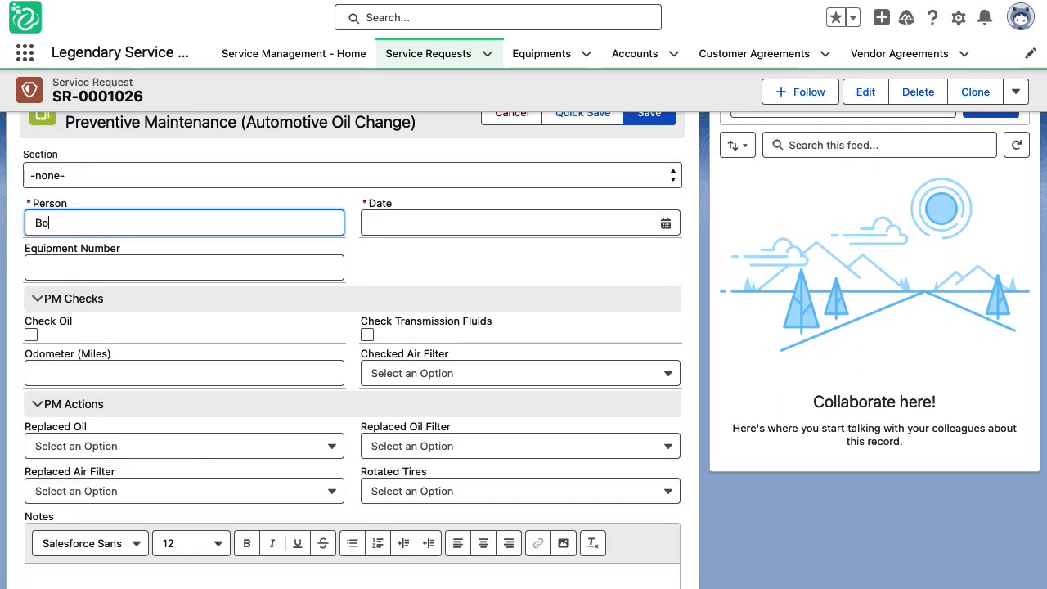
pyautogui.press('Tab')
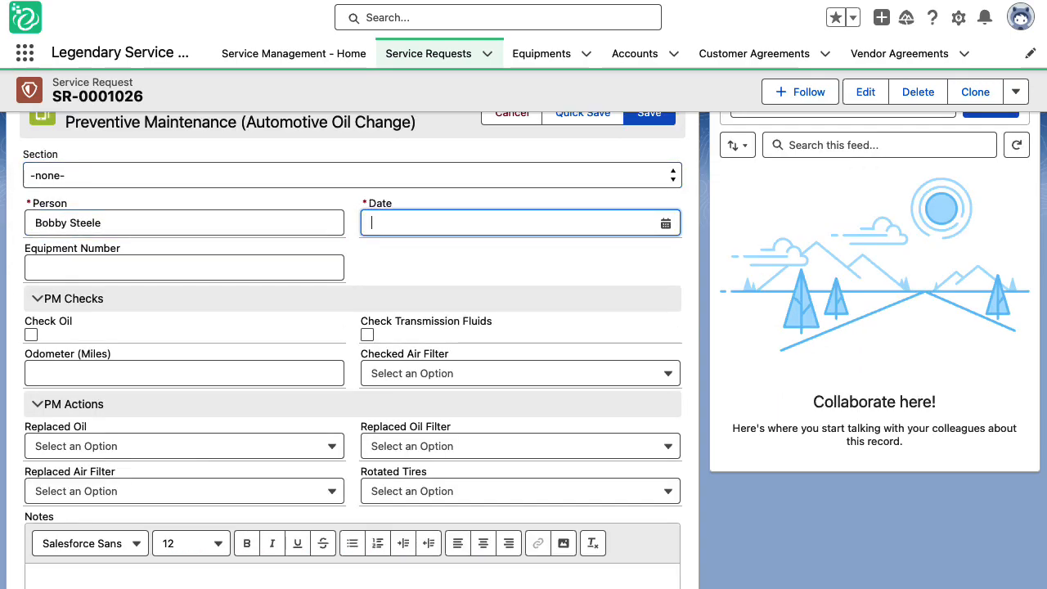
pyautogui.press('Return')
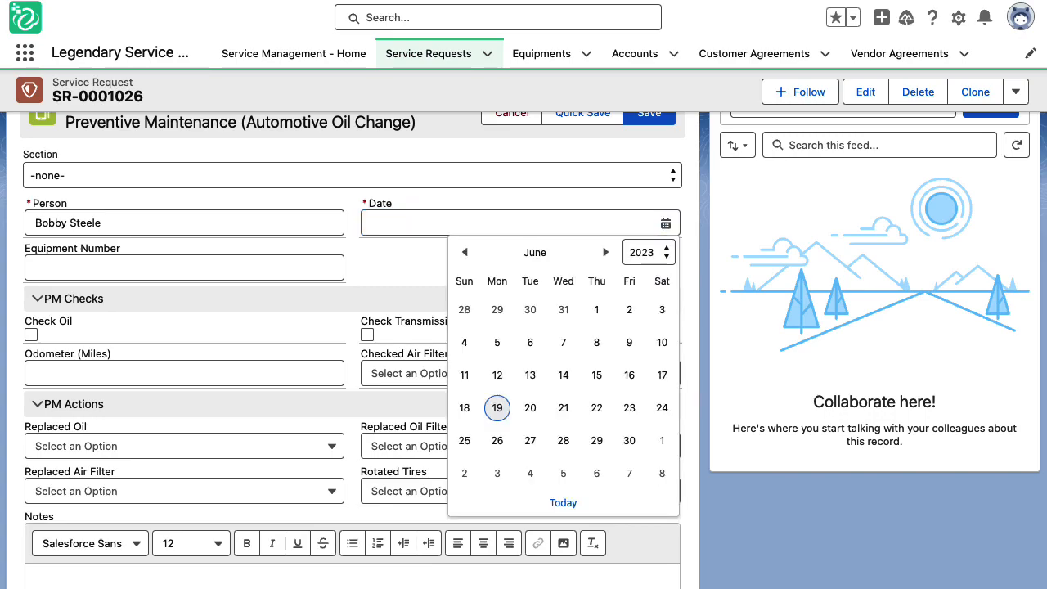
pyautogui.click(496, 409)
pyautogui.click(303, 266)
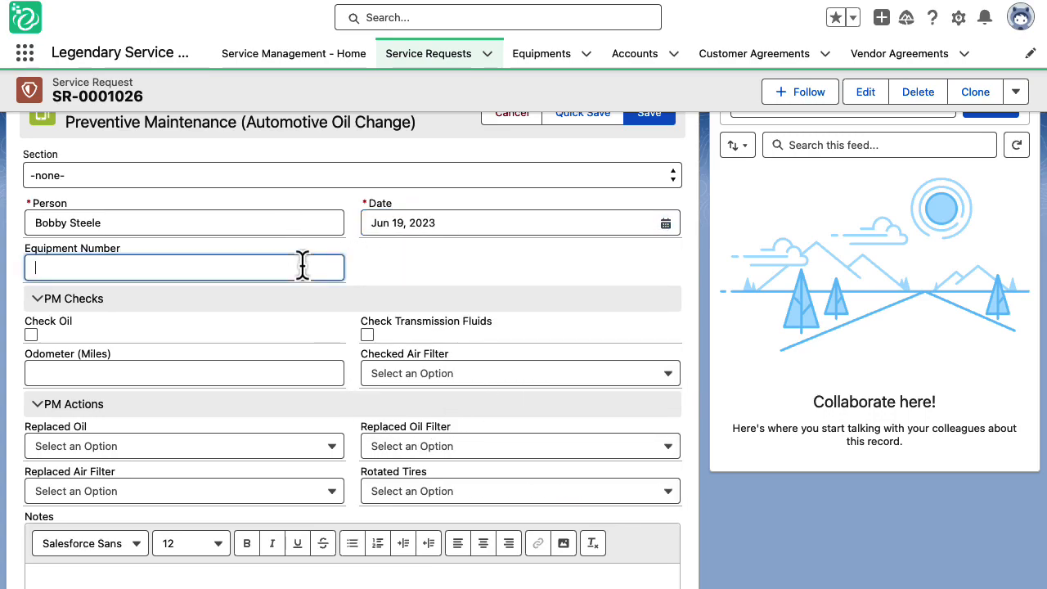
pyautogui.write('00988')
pyautogui.click(31, 333)
pyautogui.click(366, 335)
# Step: Enter odometer reading 44937 and answer Yes for Checked Air Filter
pyautogui.scroll(-2, 245, 327)
pyautogui.click(224, 298)
pyautogui.write('44')
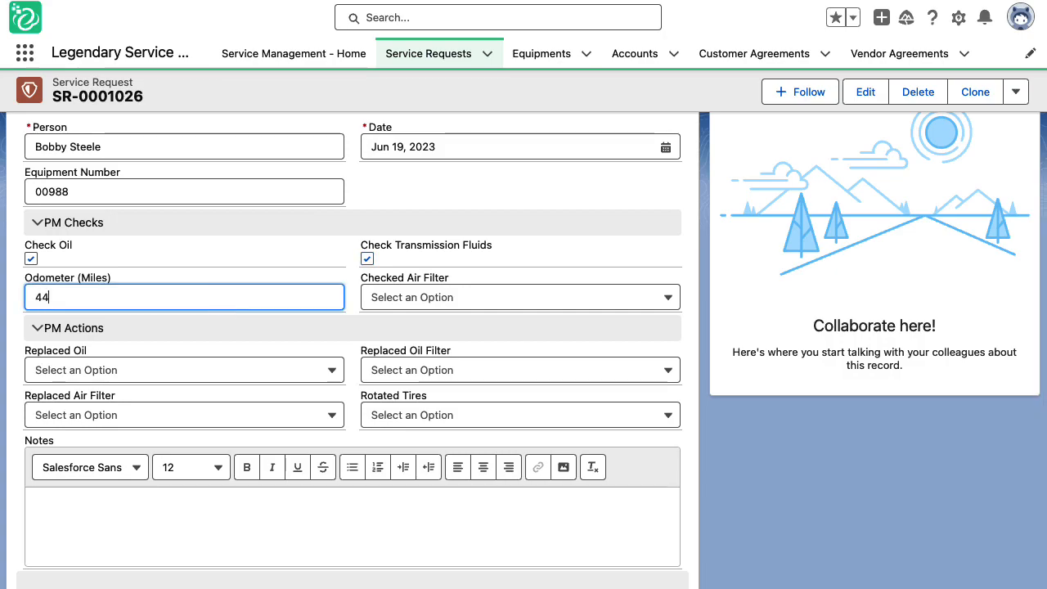
pyautogui.write('937')
pyautogui.press('Tab')
pyautogui.press('Down')
pyautogui.press('Down')
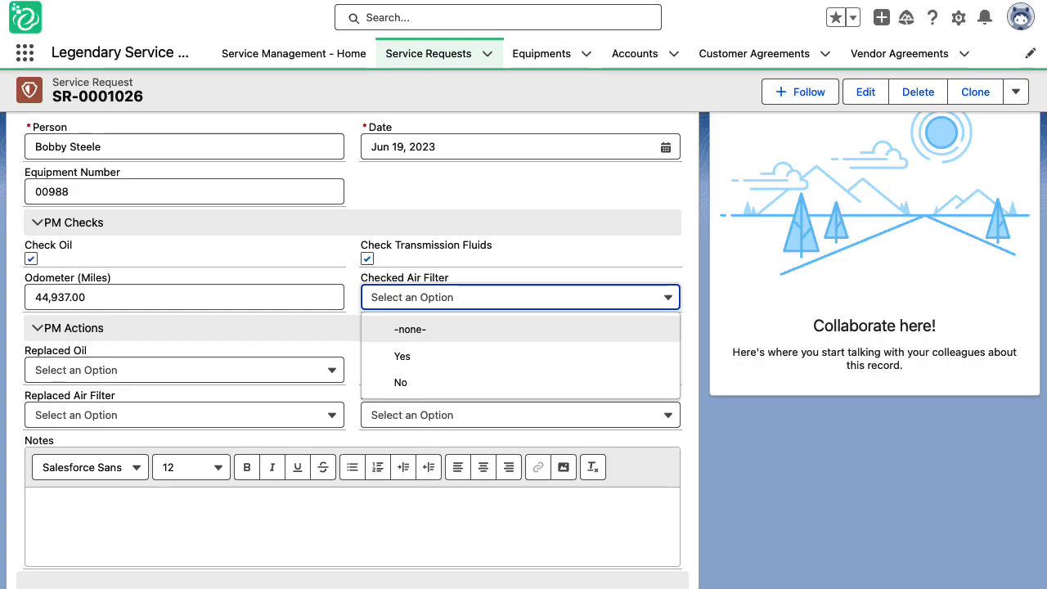
pyautogui.press('Return')
# Step: Answer Yes for Replaced Oil, Replaced Oil Filter and Rotated Tires, and No for Replaced Air Filter
pyautogui.scroll(-2, 349, 288)
pyautogui.click(233, 314)
pyautogui.click(208, 372)
pyautogui.click(417, 321)
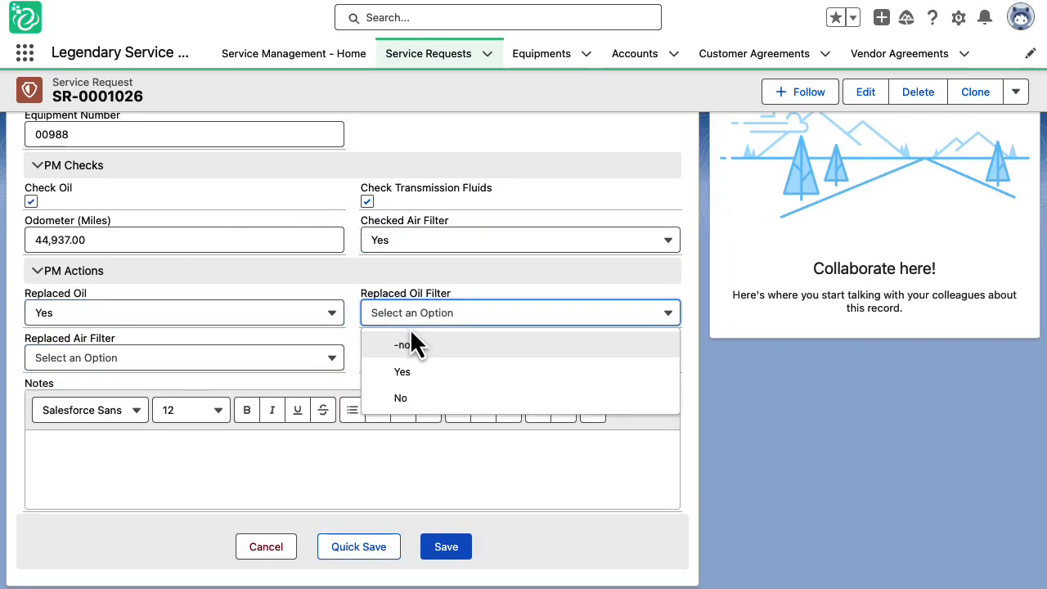
pyautogui.click(423, 381)
pyautogui.click(276, 372)
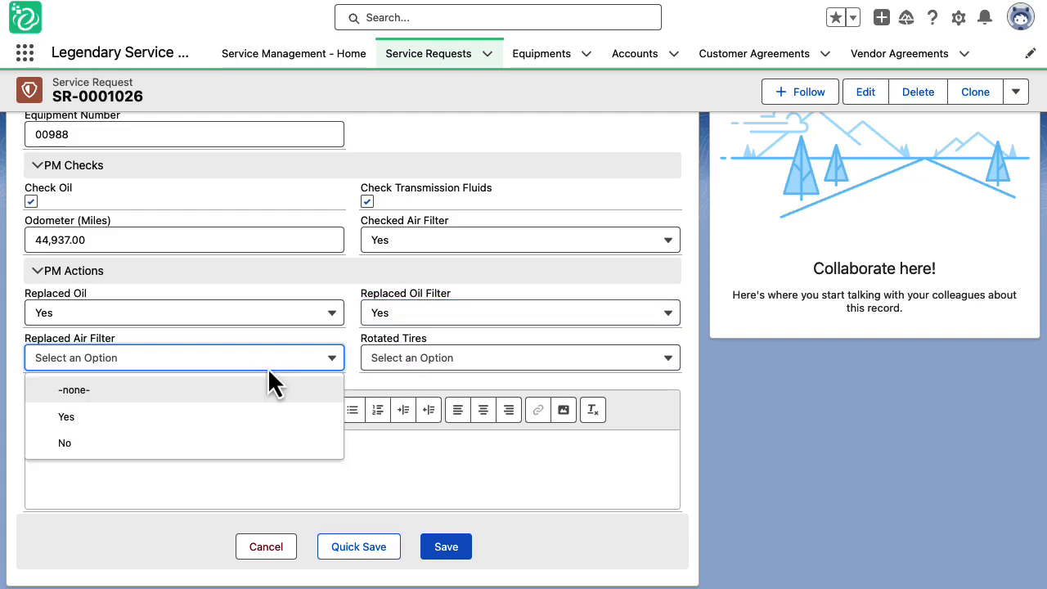
pyautogui.click(245, 446)
pyautogui.click(437, 366)
pyautogui.click(427, 417)
pyautogui.click(358, 474)
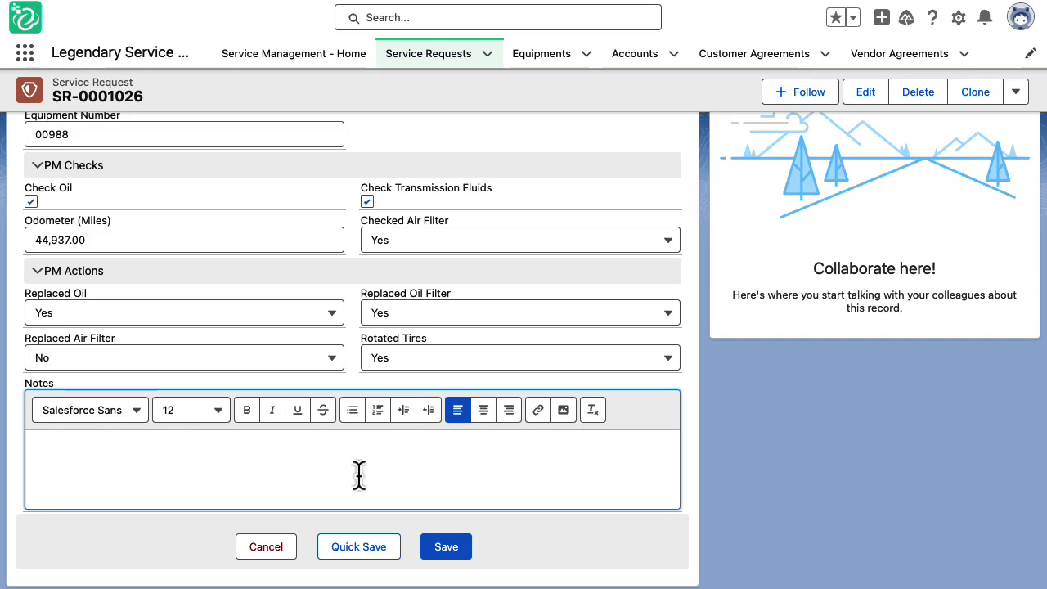
# Step: Save the completed oil-change checklist
pyautogui.click(456, 552)
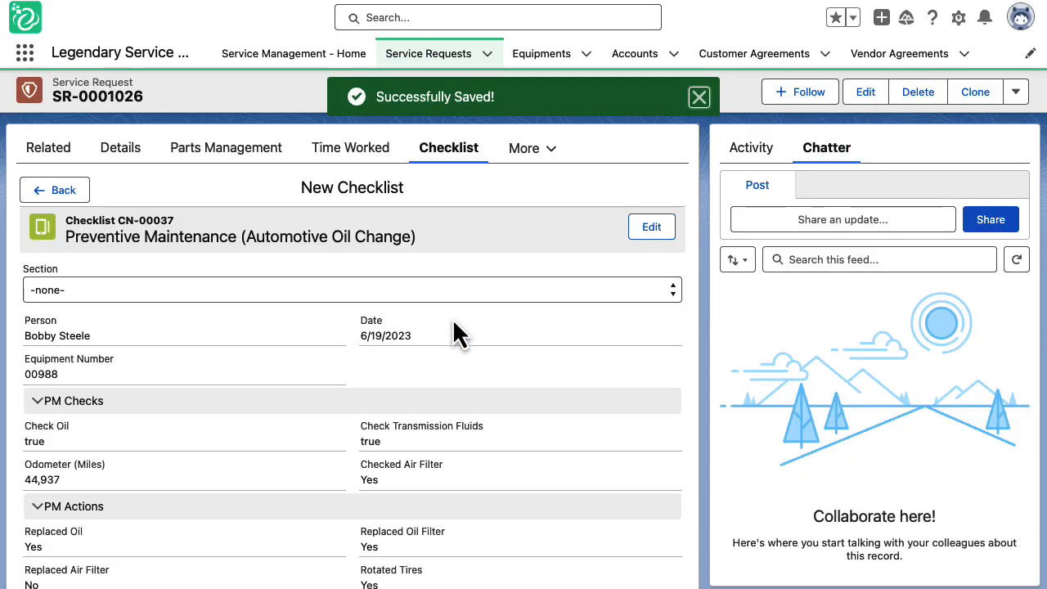
pyautogui.scroll(-3, 451, 326)
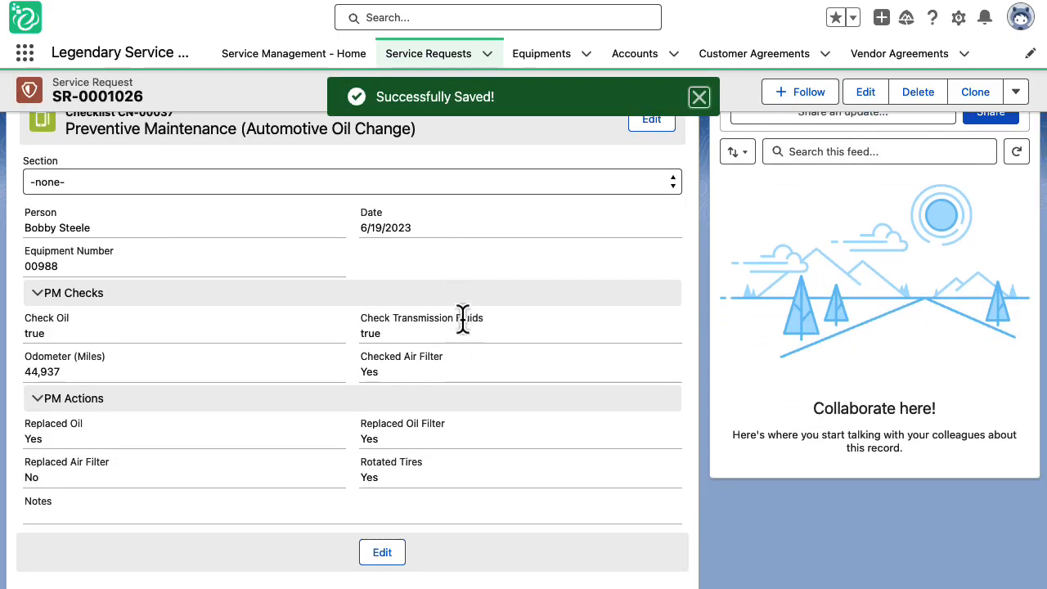
pyautogui.scroll(3, 462, 318)
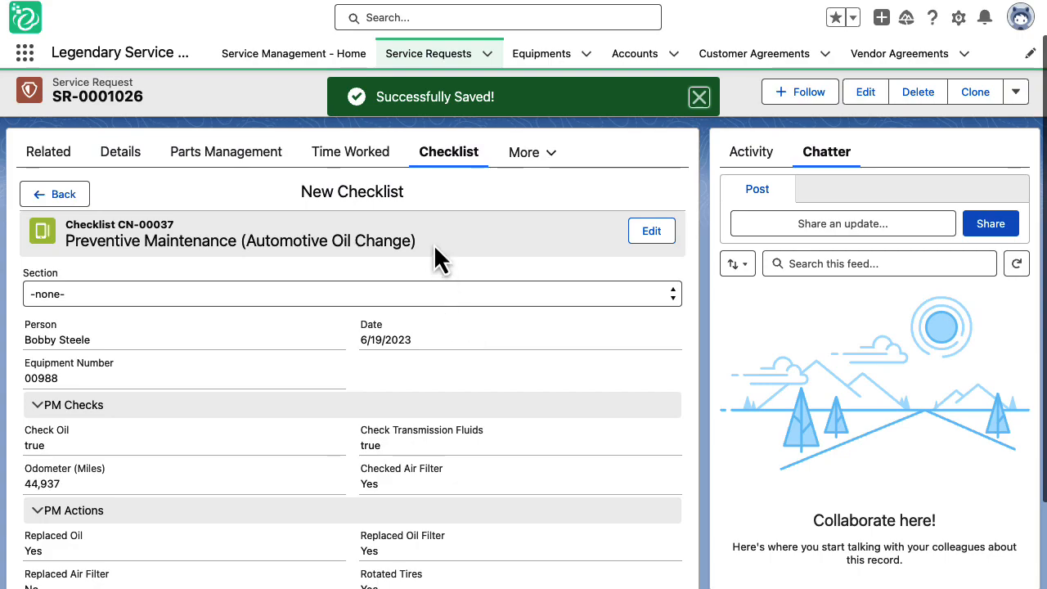
# Step: Return to the checklist list, refresh it, and view checklist CN-00037's details
pyautogui.click(59, 198)
pyautogui.click(661, 200)
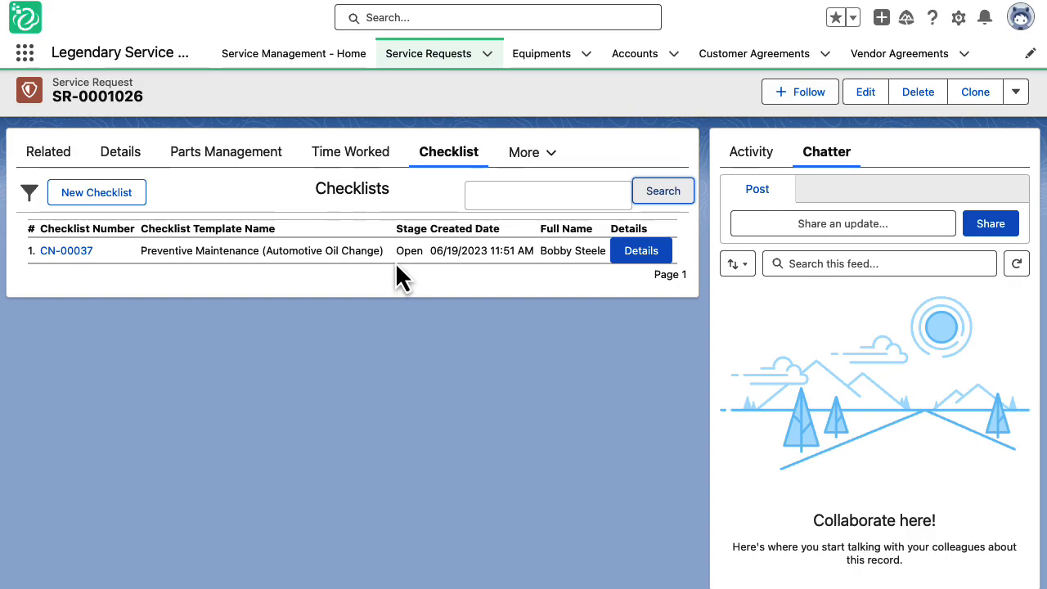
pyautogui.scroll(1, 395, 262)
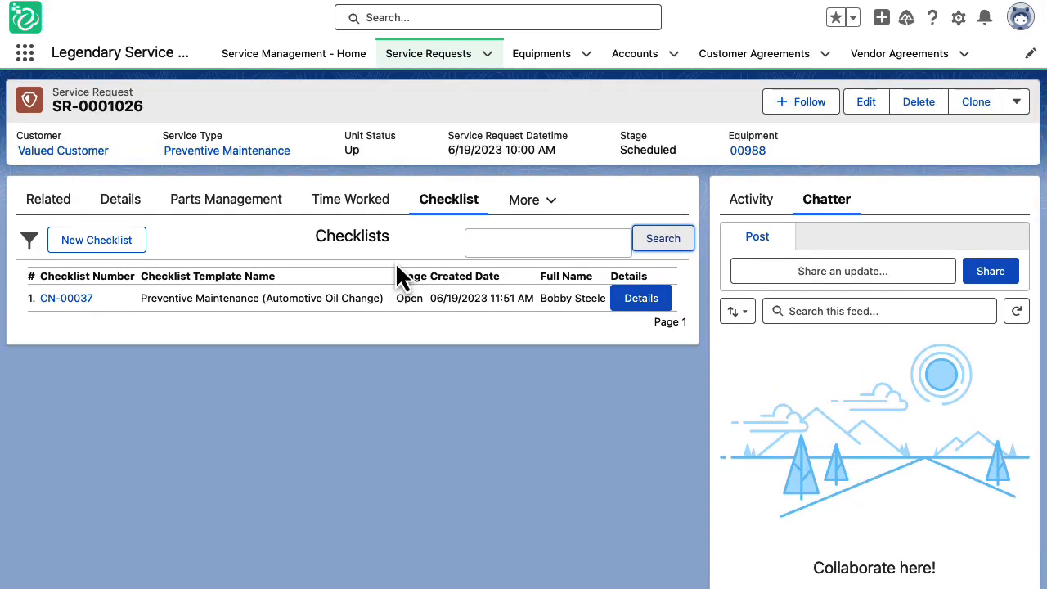
pyautogui.click(632, 299)
pyautogui.scroll(-3, 624, 315)
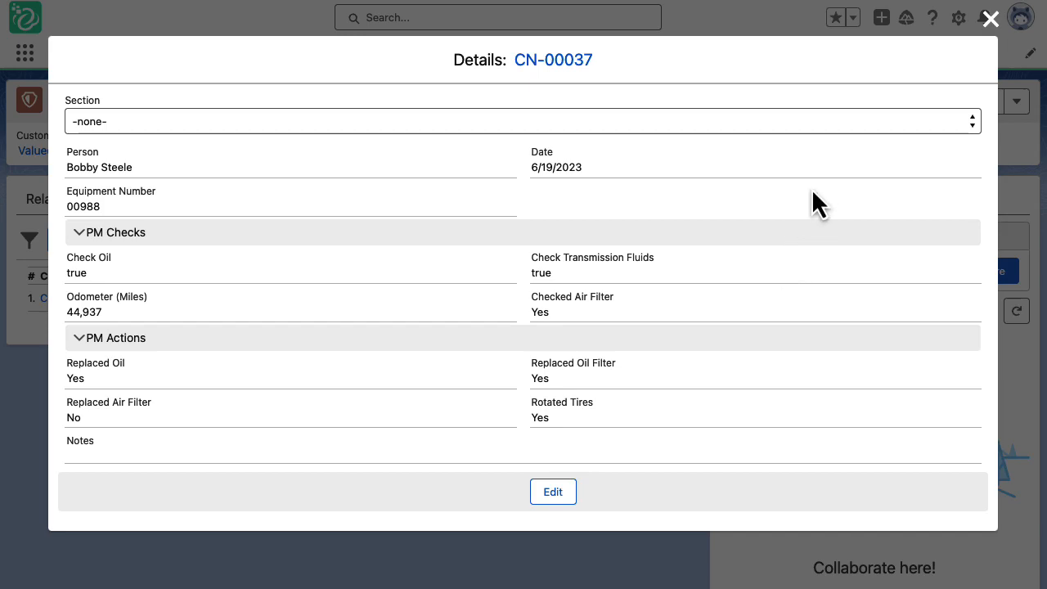
pyautogui.scroll(2, 817, 196)
pyautogui.scroll(2, 815, 185)
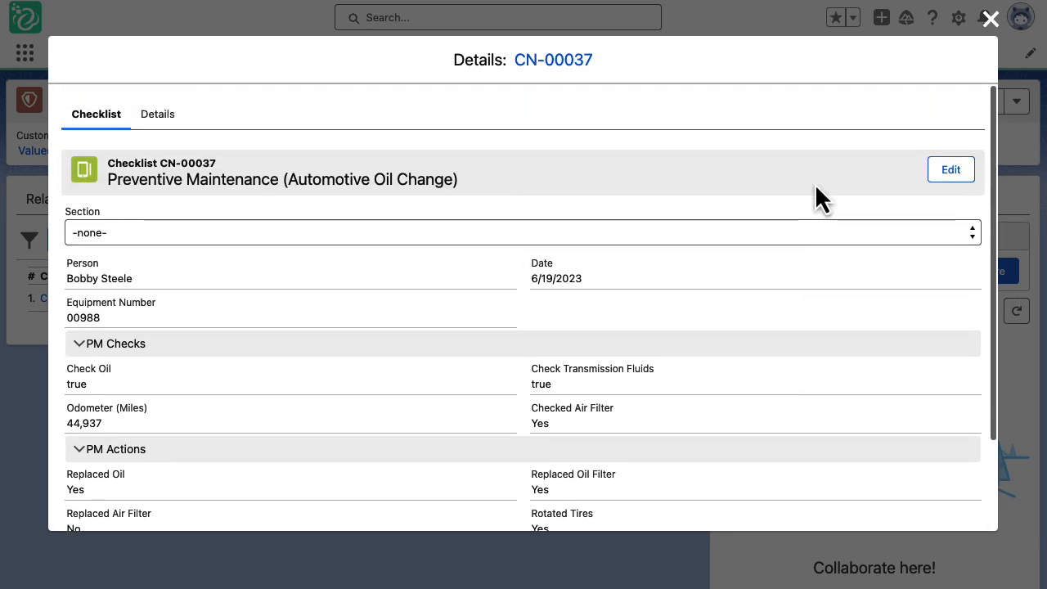
# Step: Close the CN-00037 details and open the Example Checklist (Customer On-boarding) template record
pyautogui.click(990, 18)
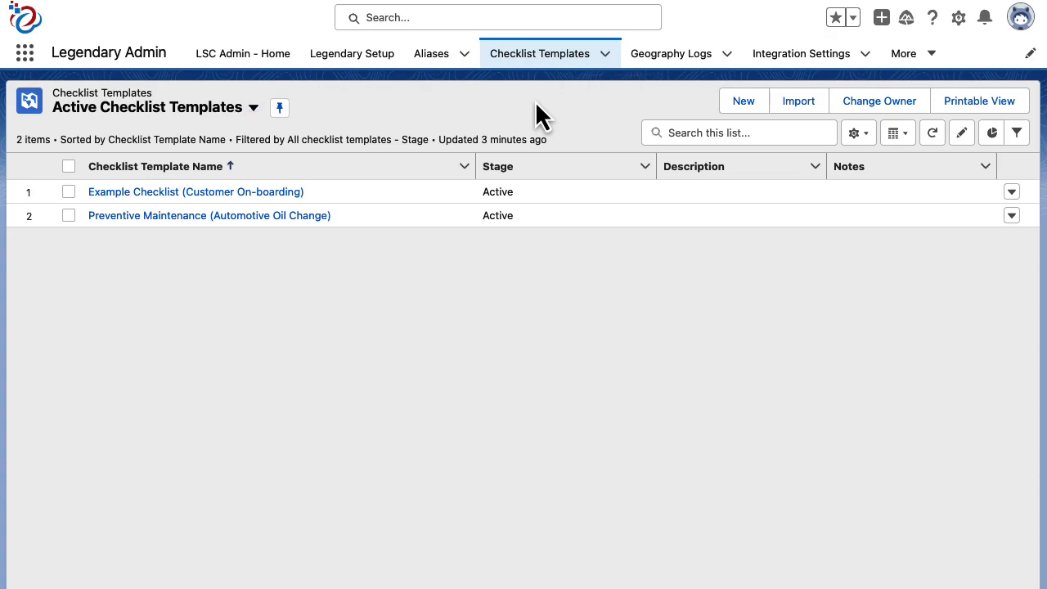
pyautogui.click(266, 197)
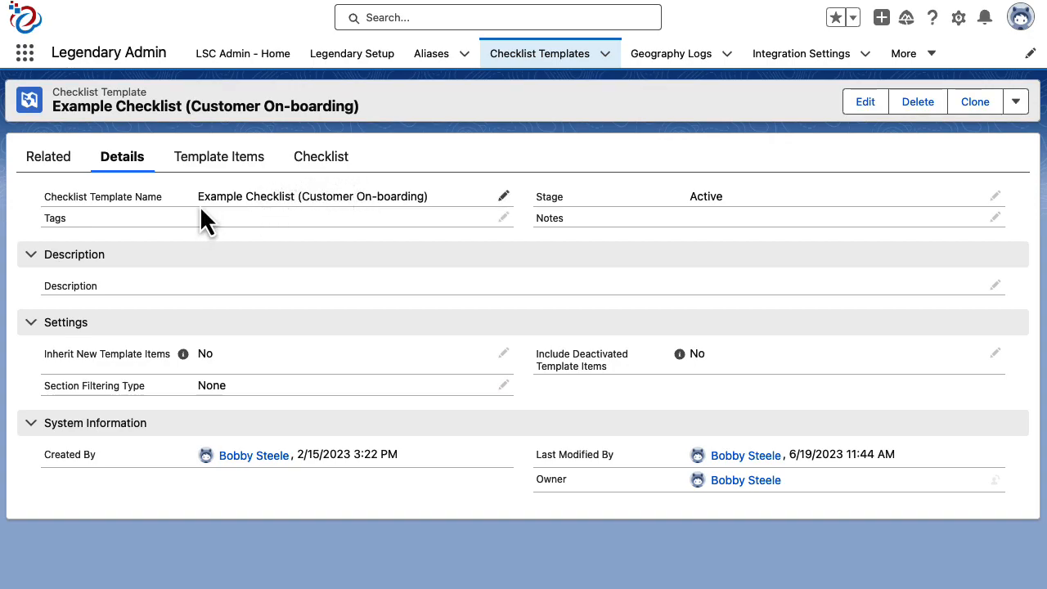
pyautogui.moveTo(200, 201); pyautogui.dragTo(414, 193)
pyautogui.click(414, 193)
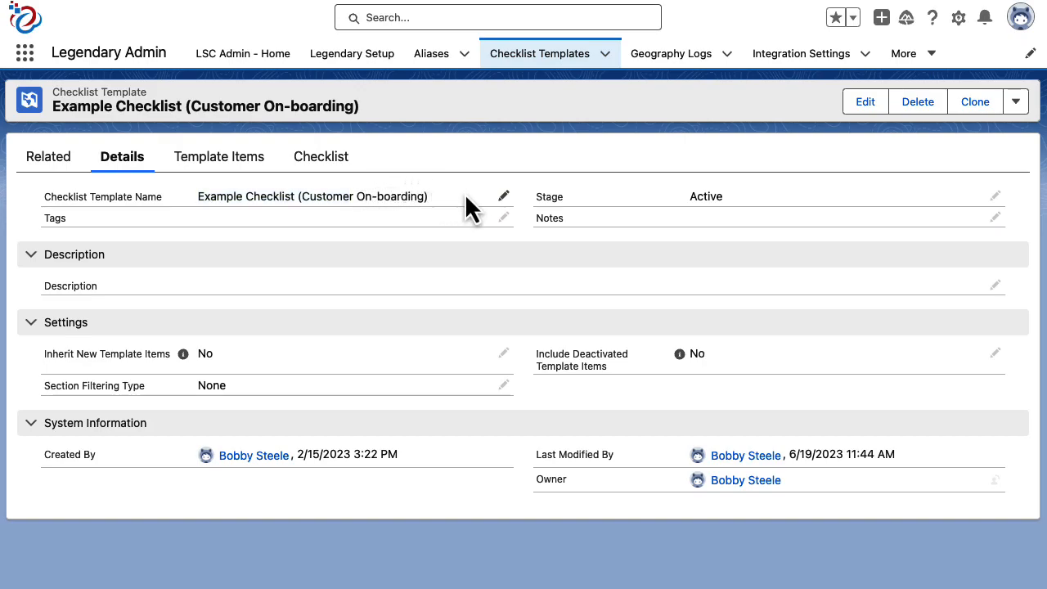
# Step: Put the on-boarding template into edit mode, leaving Stage as Active, and click into Tags
pyautogui.click(995, 196)
pyautogui.click(914, 238)
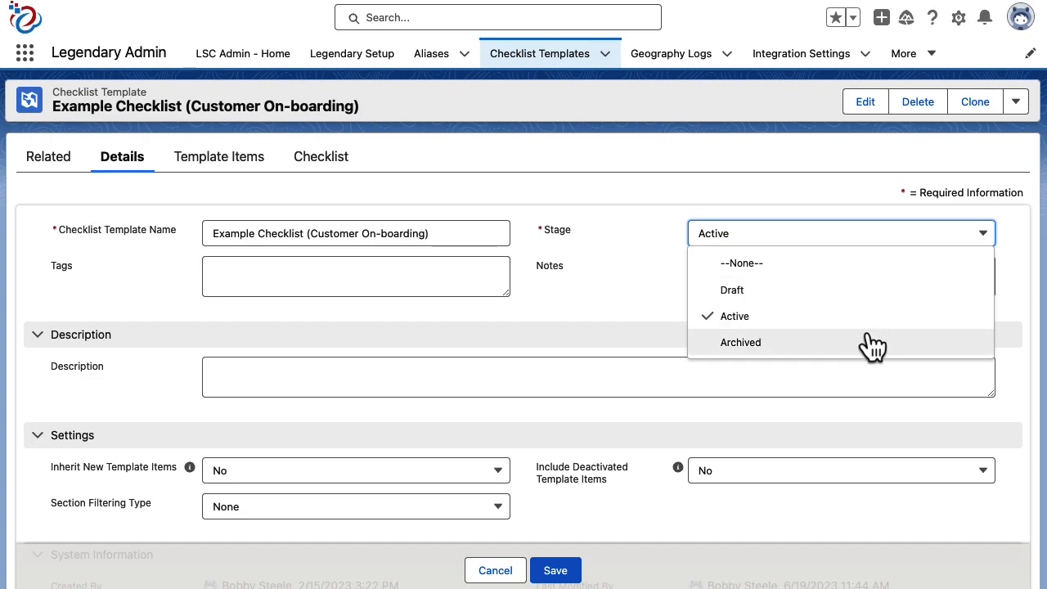
pyautogui.click(558, 286)
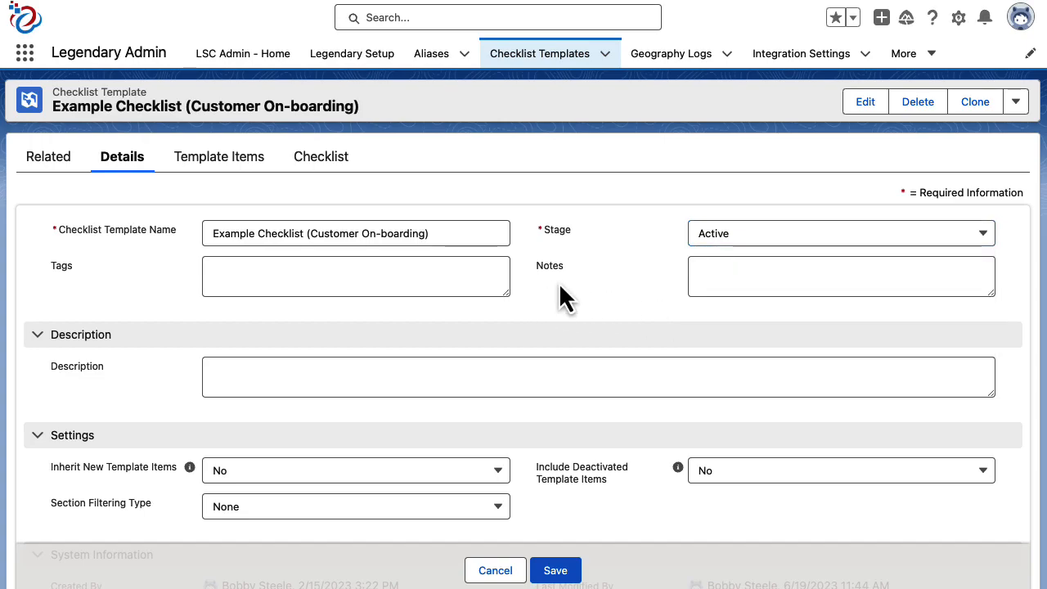
pyautogui.click(369, 278)
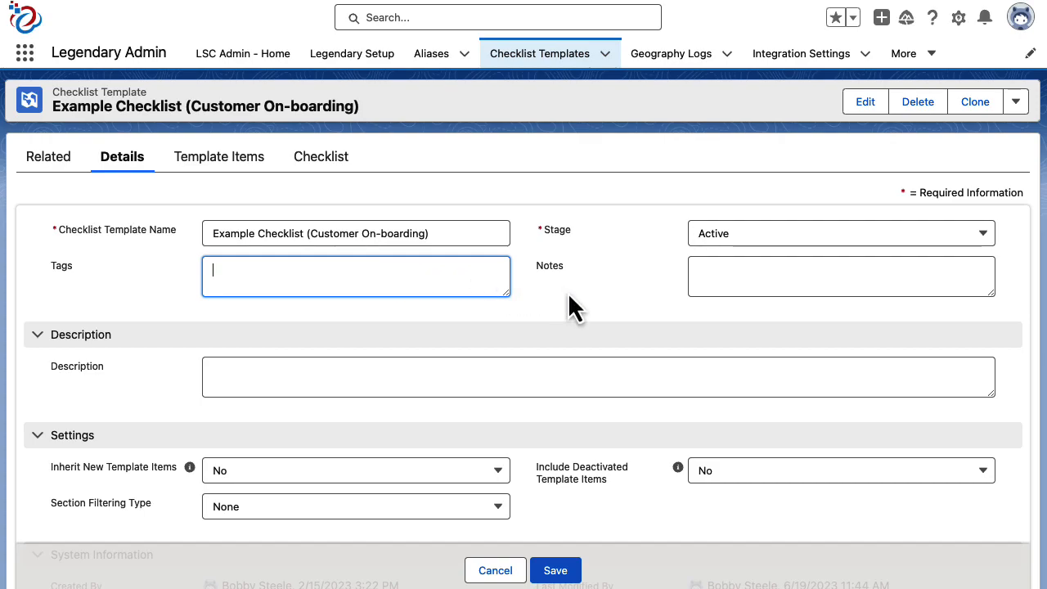
pyautogui.scroll(-3, 567, 292)
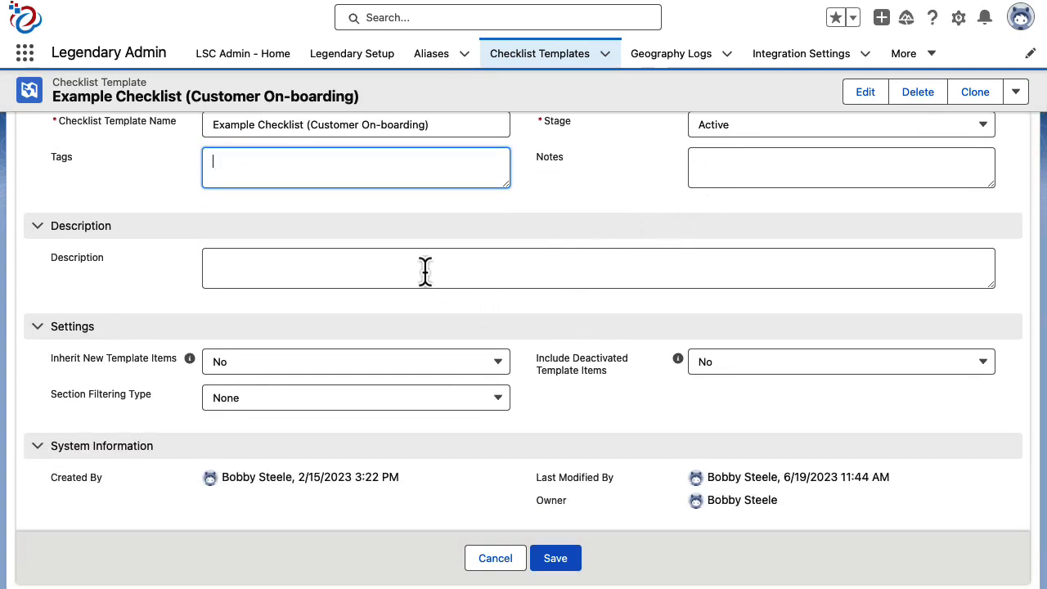
pyautogui.scroll(-1, 425, 280)
# Step: Check the Section Filtering Type options, keep None, and cancel the template edit
pyautogui.click(115, 262)
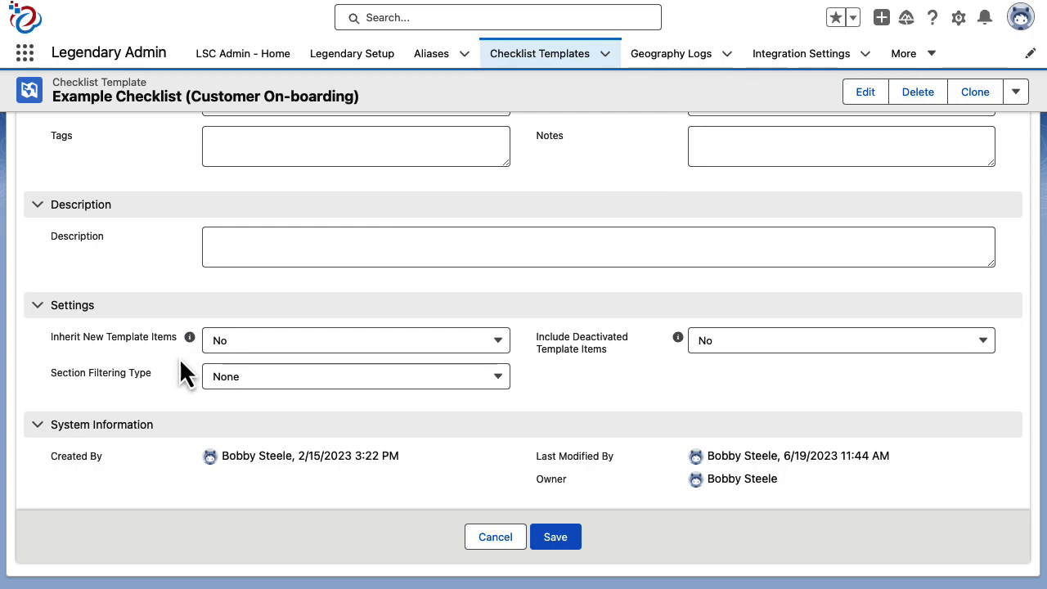
pyautogui.moveTo(193, 345)
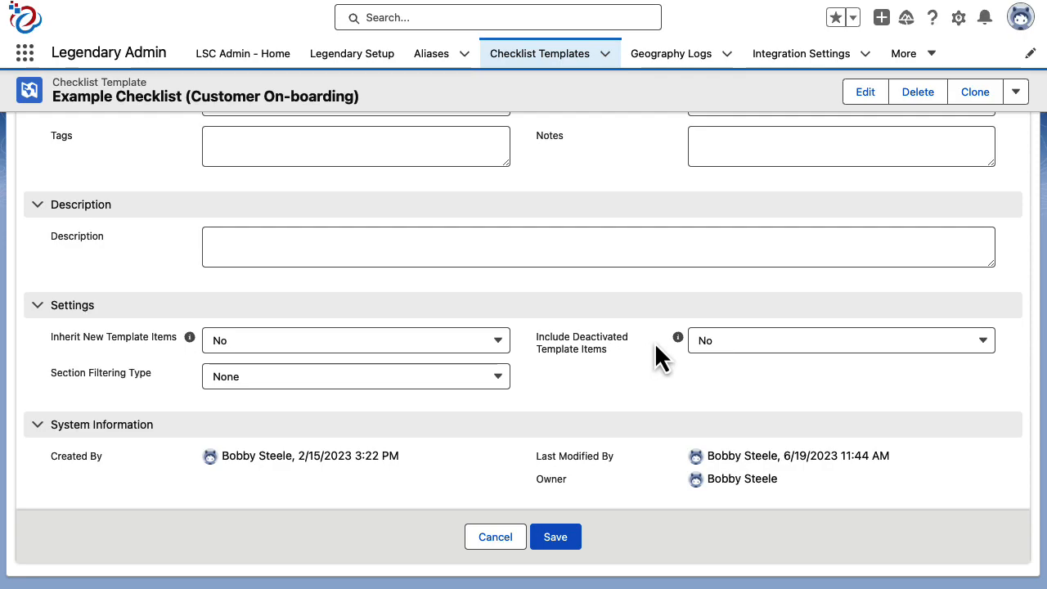
pyautogui.moveTo(678, 340)
pyautogui.click(466, 394)
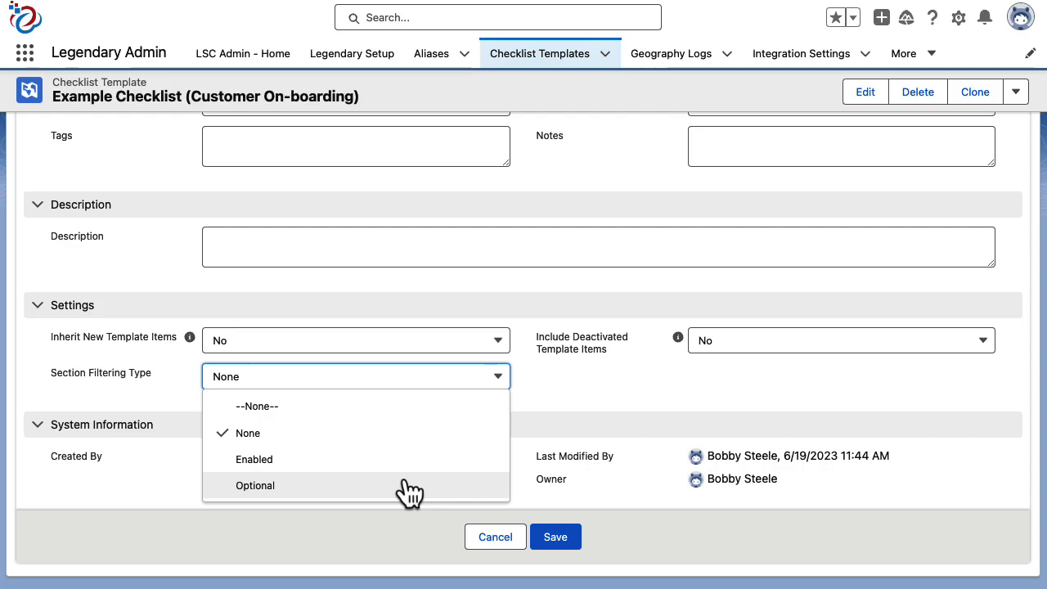
pyautogui.click(570, 414)
pyautogui.click(504, 549)
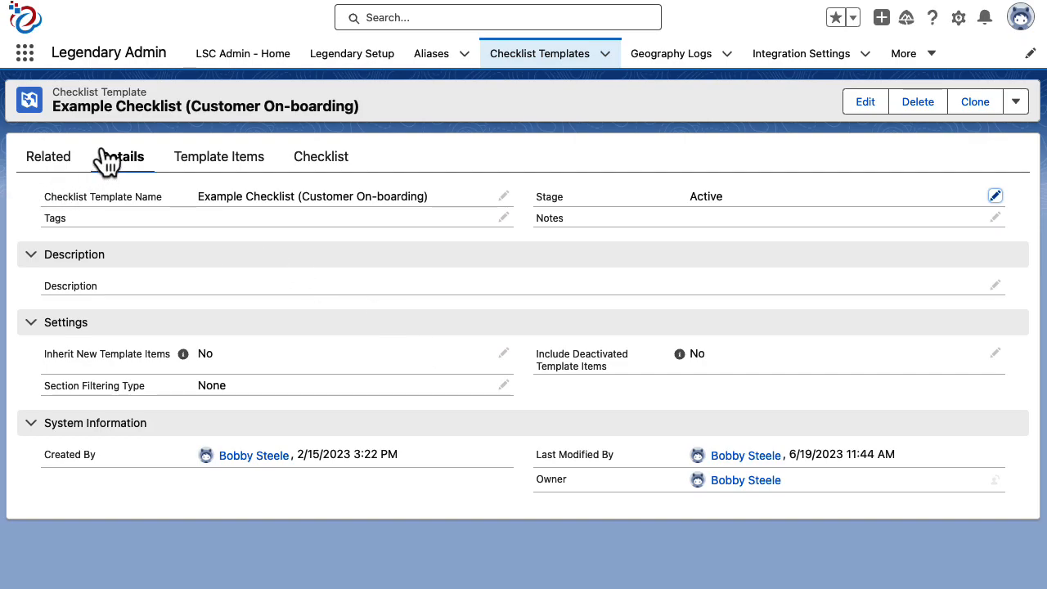
# Step: Open the template's Checklist preview form and set Tax Exempt to No
pyautogui.click(315, 165)
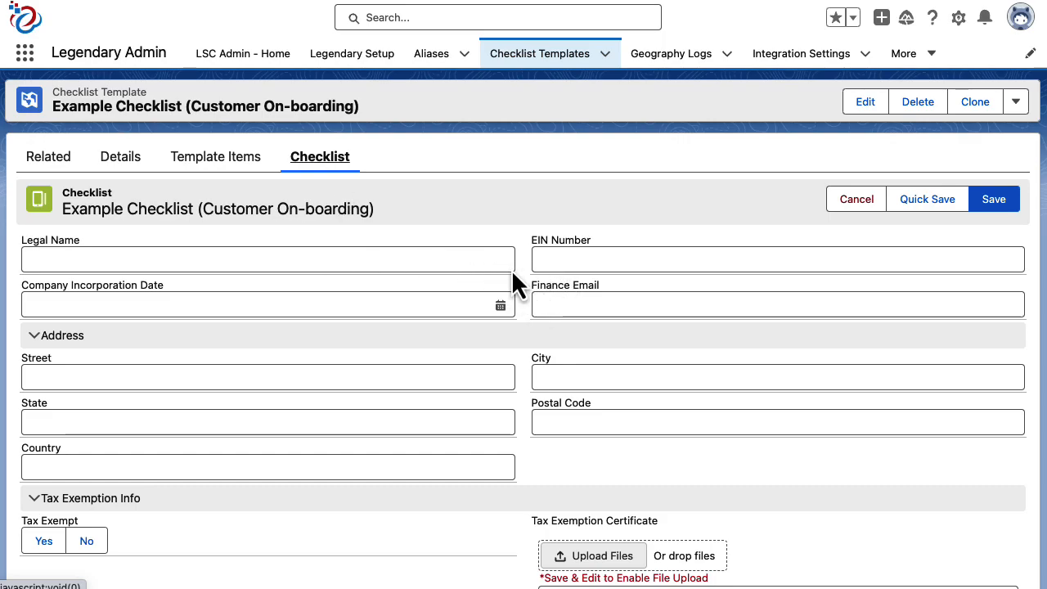
pyautogui.scroll(-2, 502, 307)
pyautogui.scroll(-5, 515, 302)
pyautogui.click(43, 244)
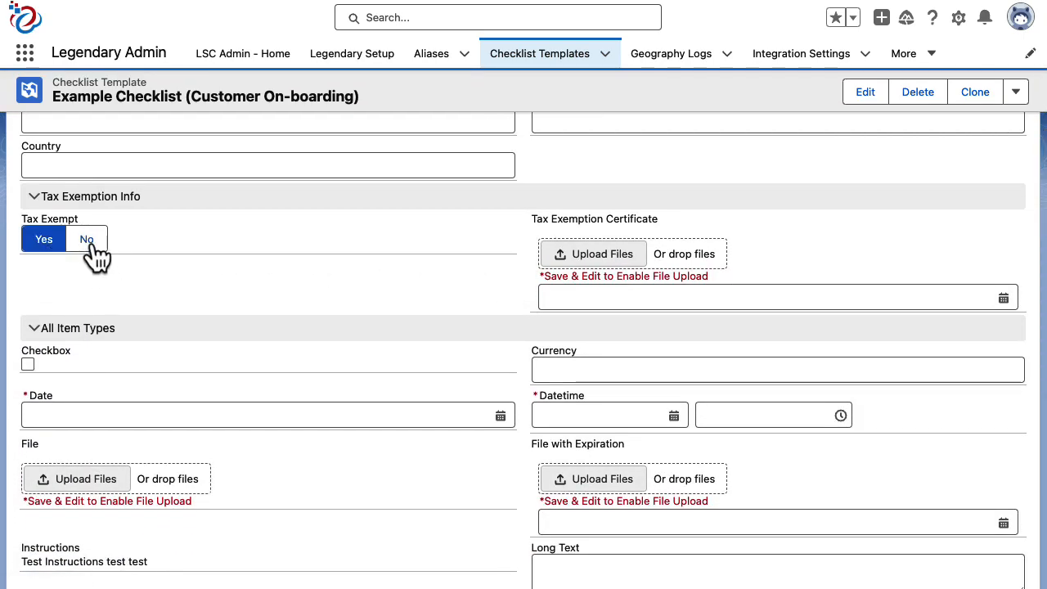
pyautogui.click(88, 242)
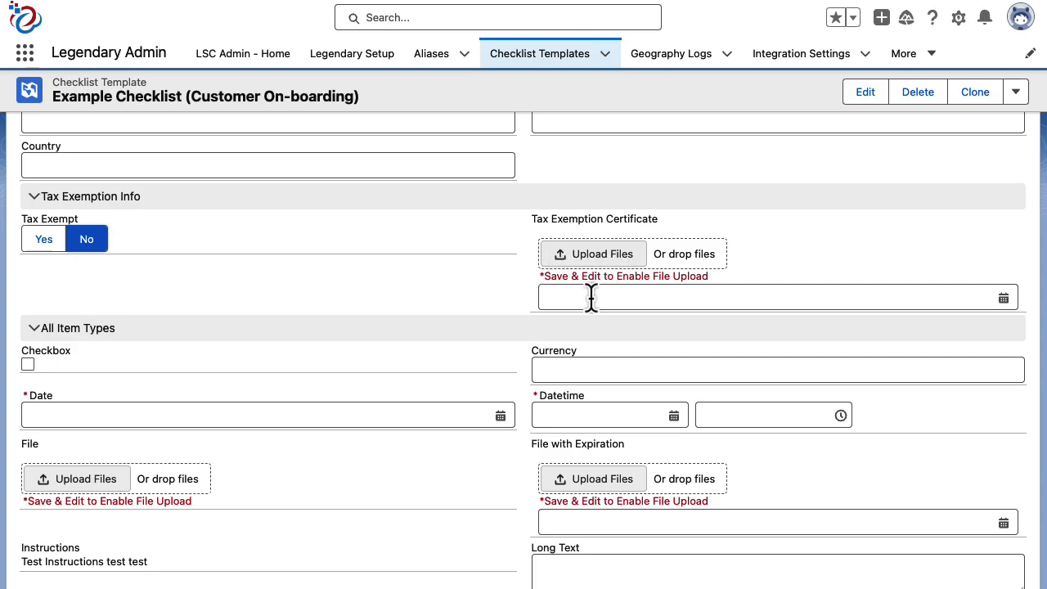
# Step: Try the Picklist and Number Range fields, and set Time to 3:45 AM
pyautogui.scroll(-3, 432, 242)
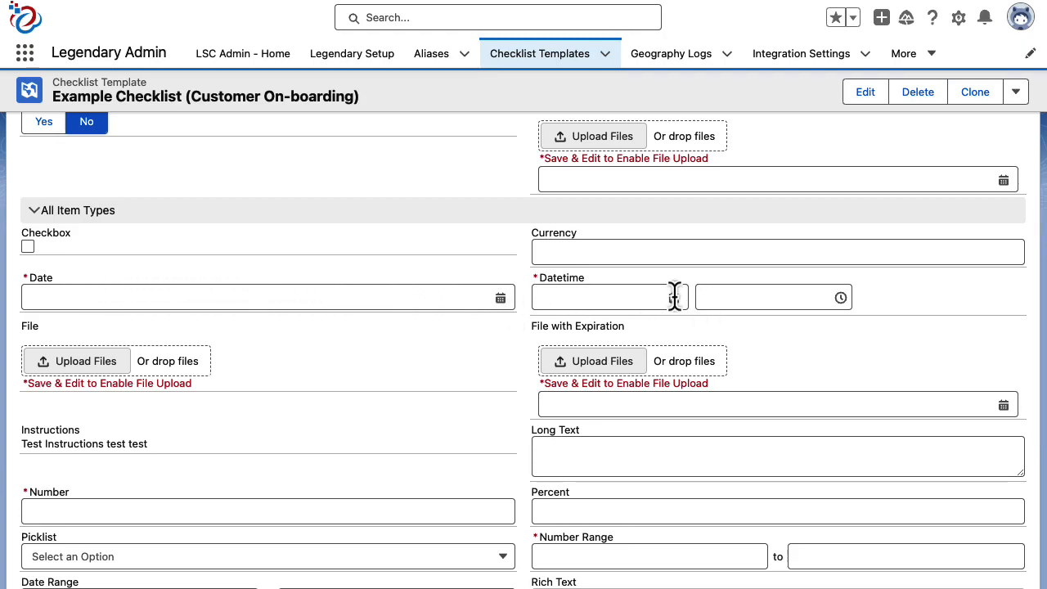
pyautogui.scroll(-3, 674, 296)
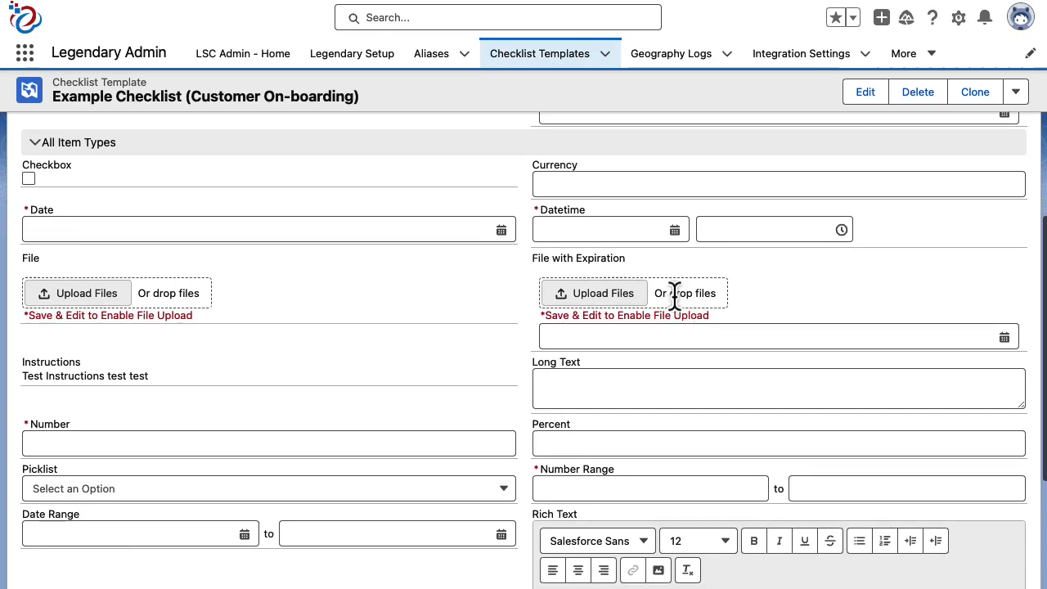
pyautogui.scroll(-3, 448, 275)
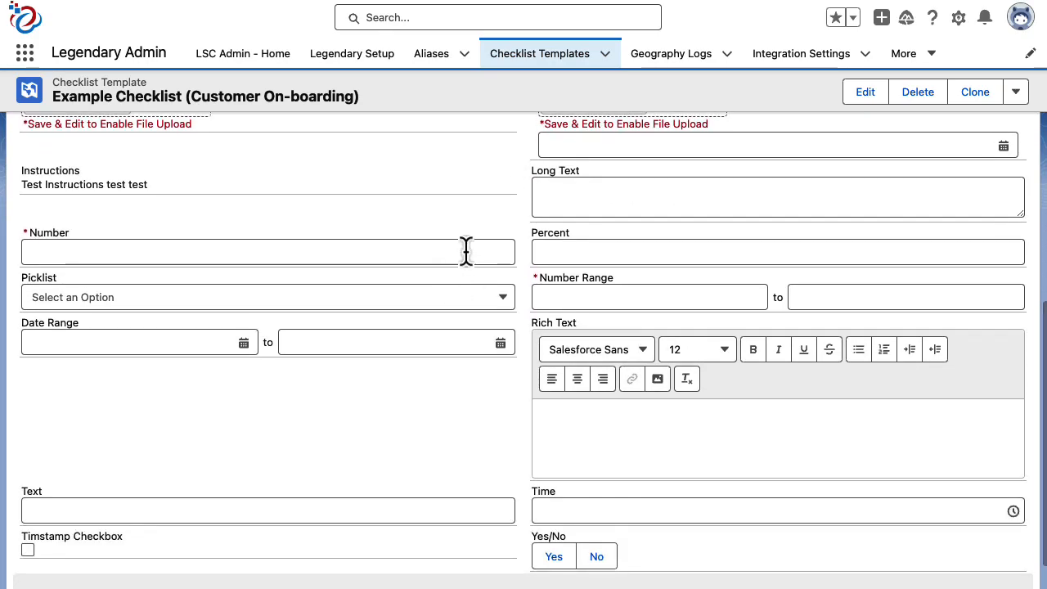
pyautogui.click(476, 298)
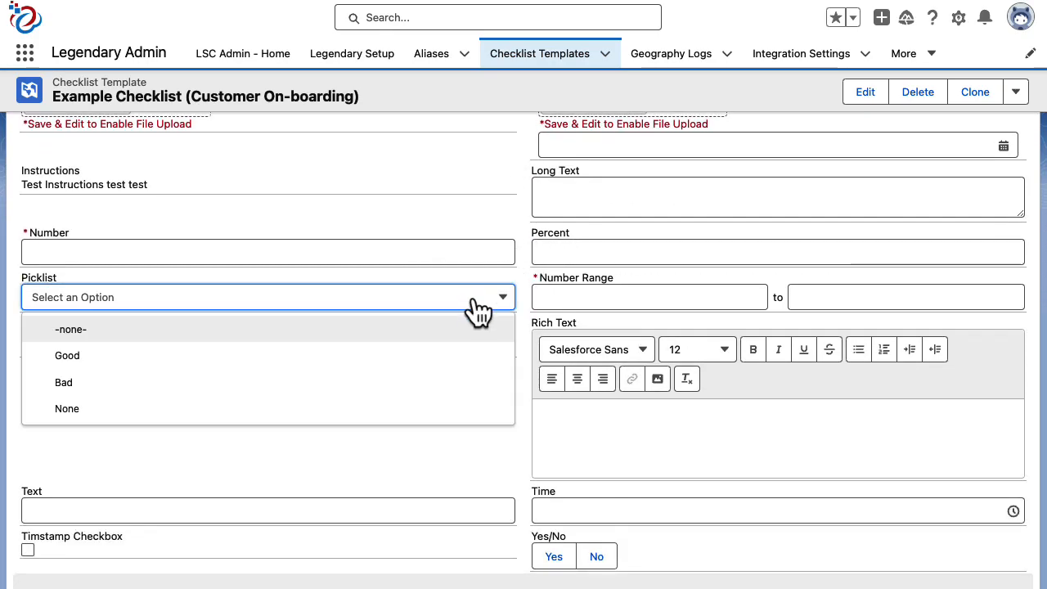
pyautogui.click(609, 297)
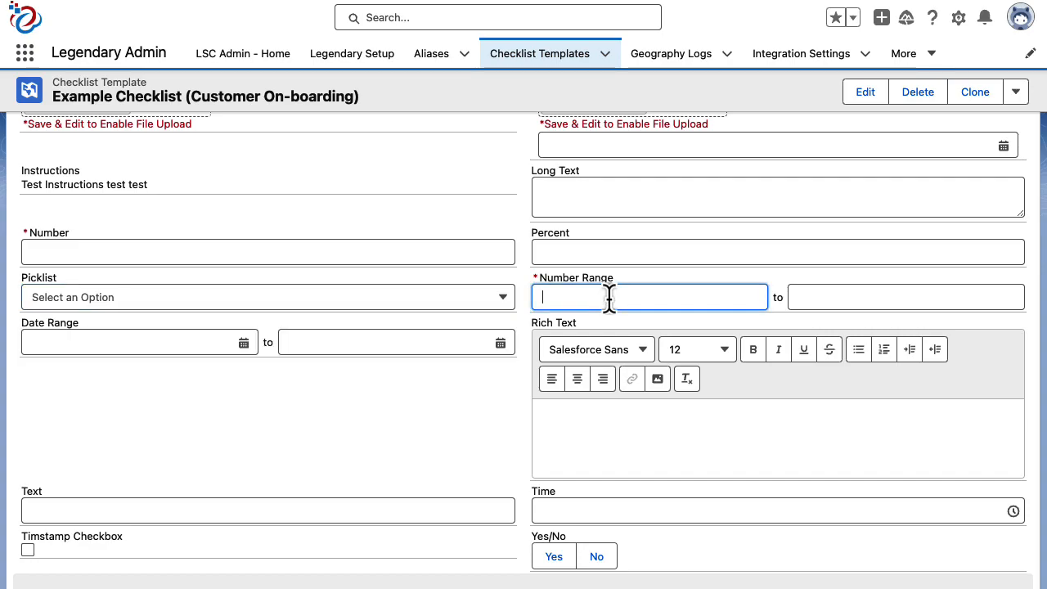
pyautogui.scroll(-2, 357, 435)
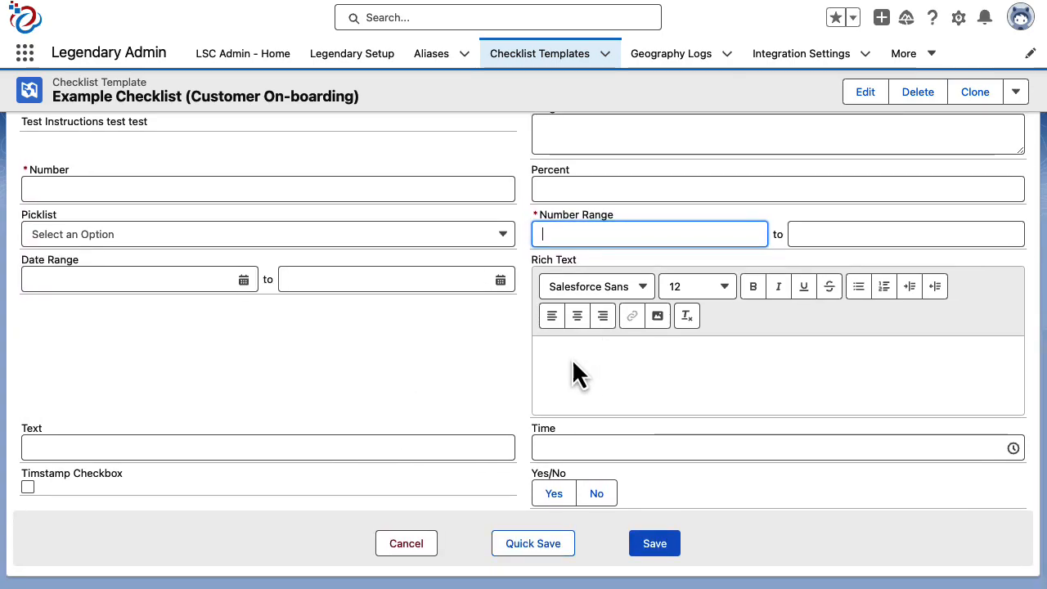
pyautogui.click(575, 450)
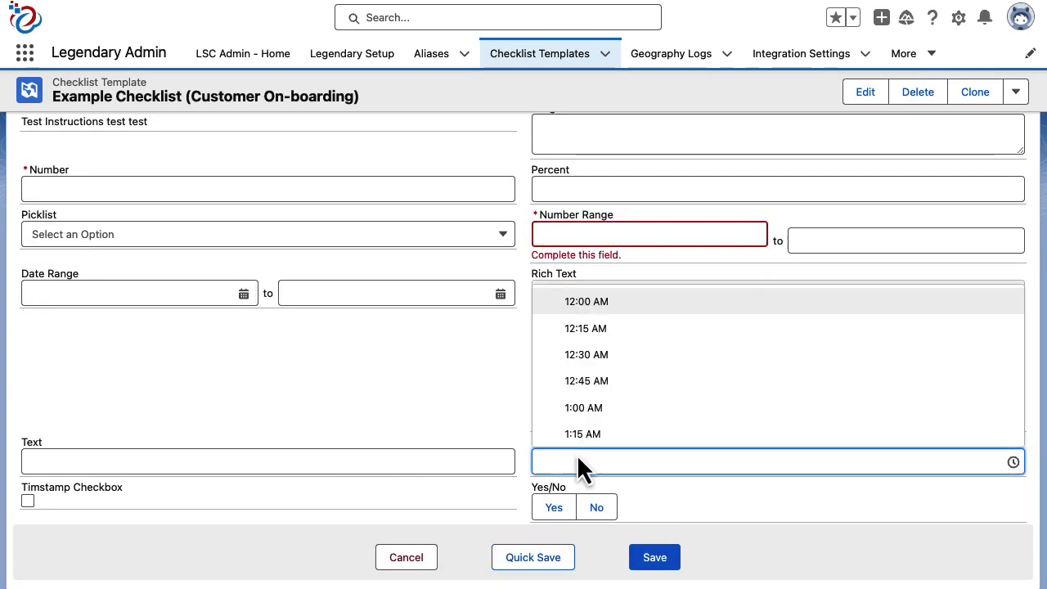
pyautogui.scroll(-3, 627, 402)
pyautogui.click(588, 401)
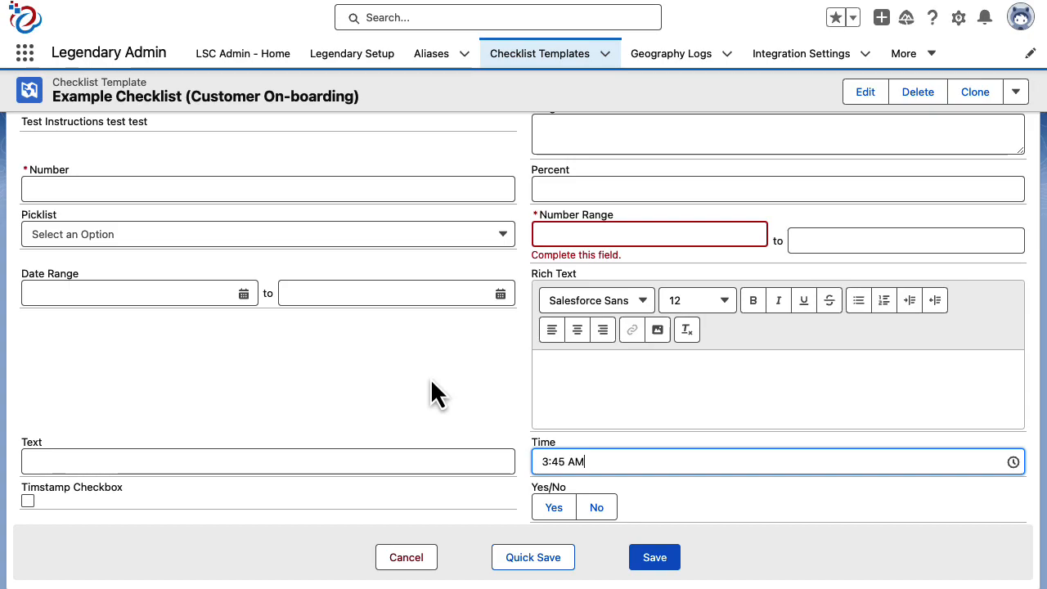
pyautogui.scroll(3, 430, 378)
pyautogui.scroll(6, 431, 382)
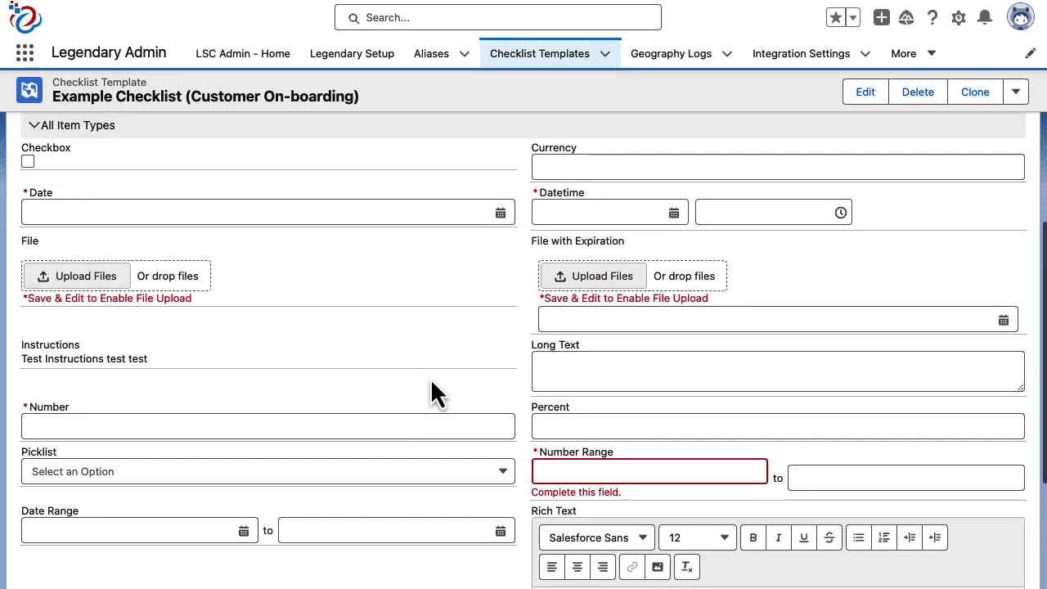
pyautogui.scroll(9, 430, 378)
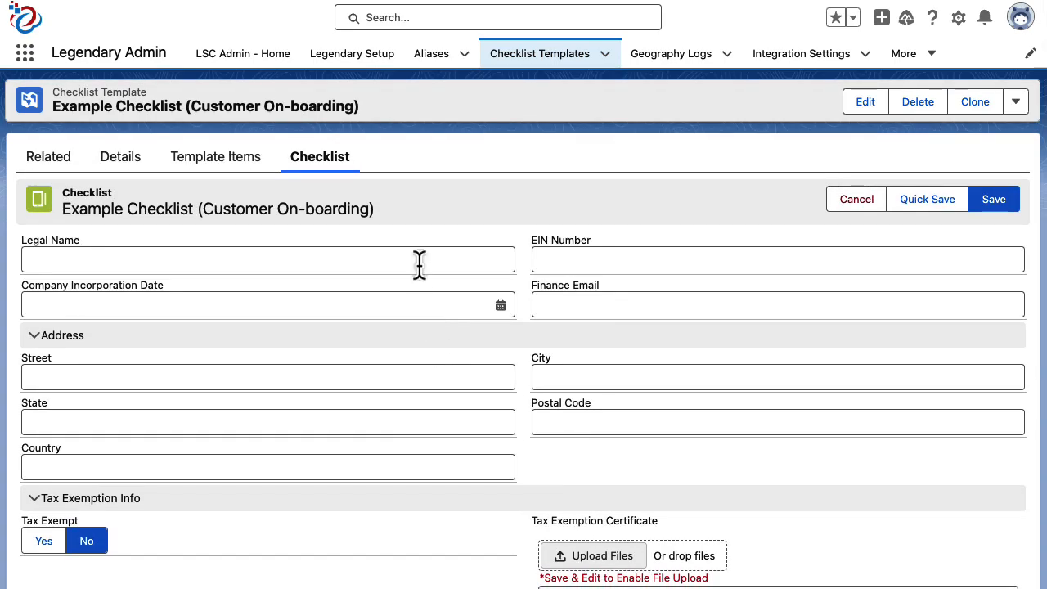
# Step: Open the template's Checklist Template Items list and scroll through it
pyautogui.click(221, 165)
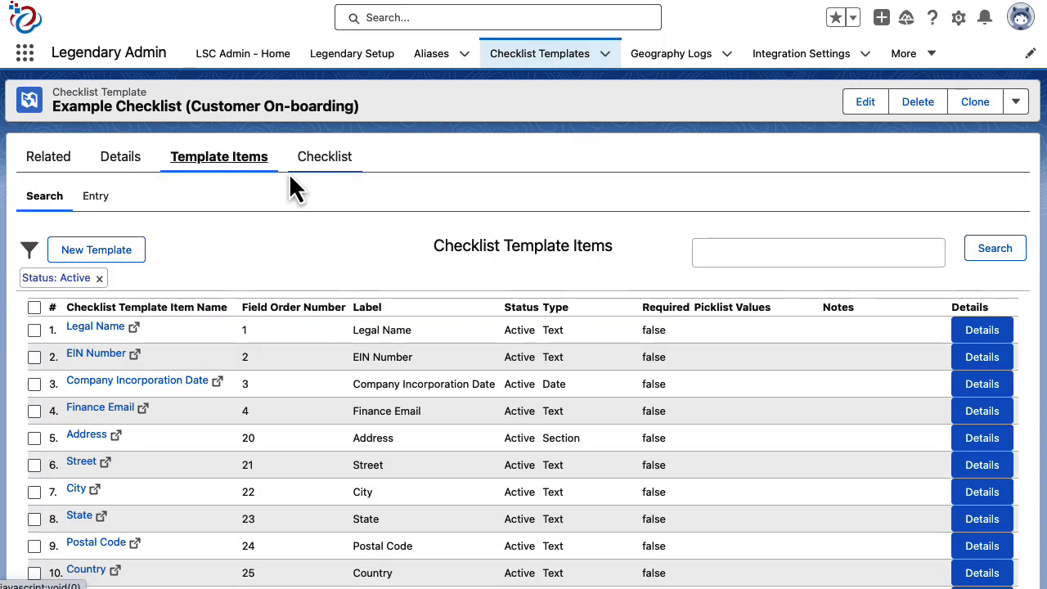
pyautogui.scroll(-3, 296, 197)
pyautogui.scroll(-4, 297, 197)
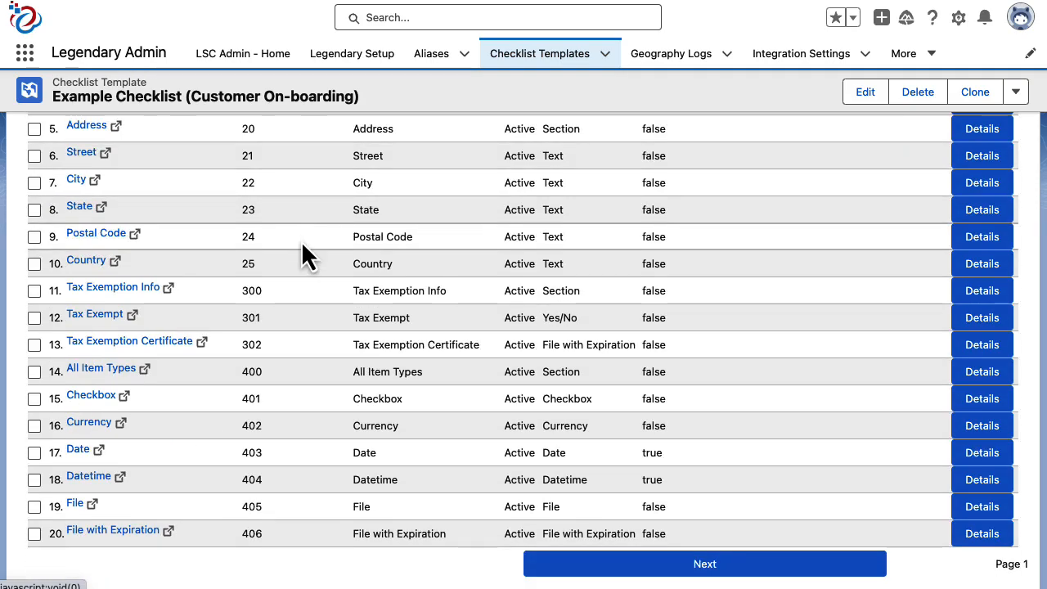
pyautogui.scroll(5, 297, 253)
pyautogui.scroll(1, 301, 273)
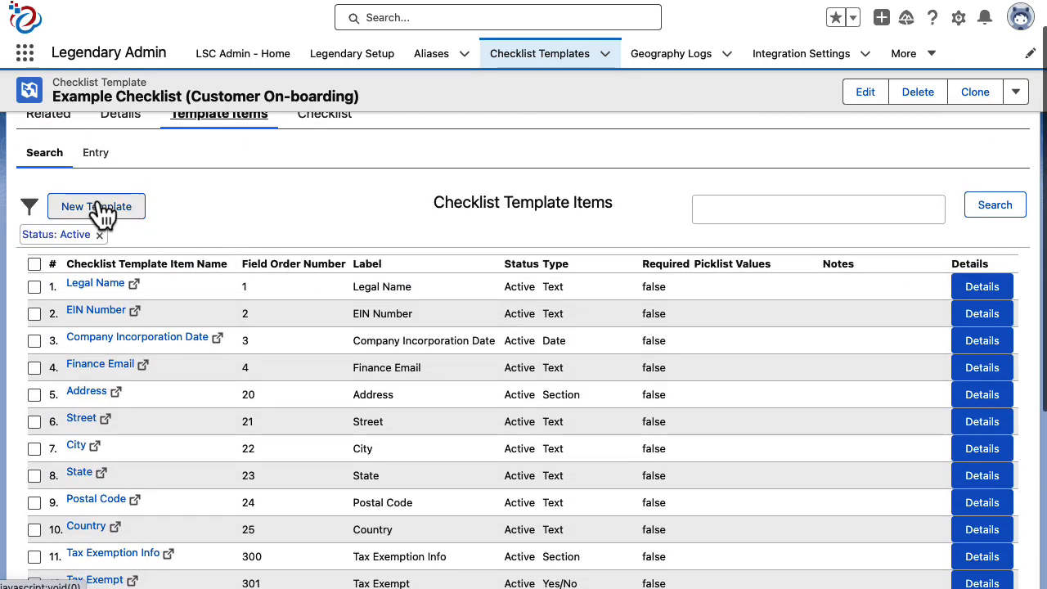
# Step: Set # Records per Page to 200 and rerun the item search
pyautogui.click(30, 207)
pyautogui.scroll(-6, 104, 290)
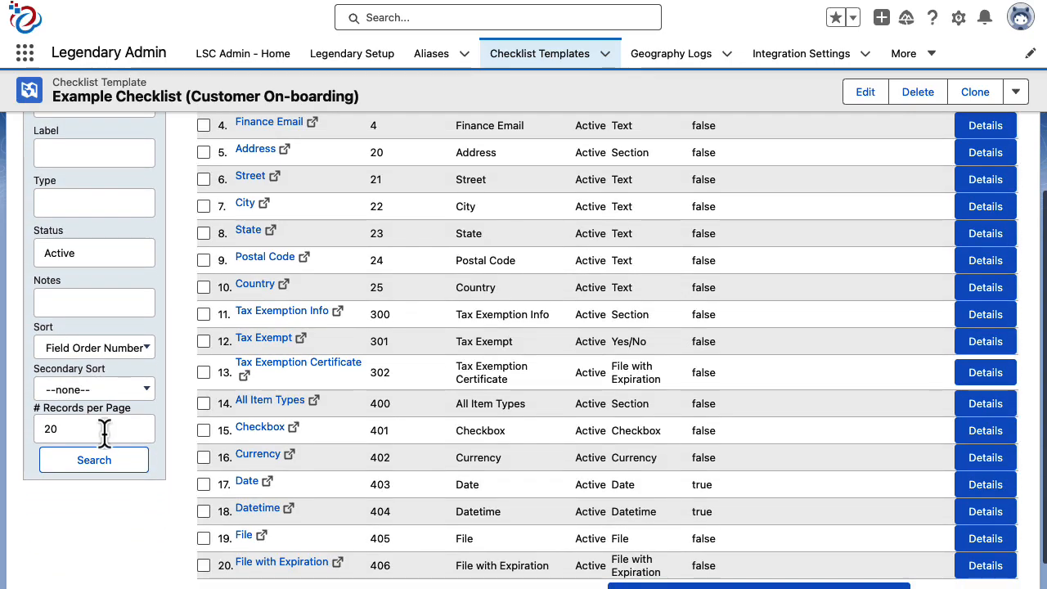
pyautogui.write('0')
pyautogui.click(106, 462)
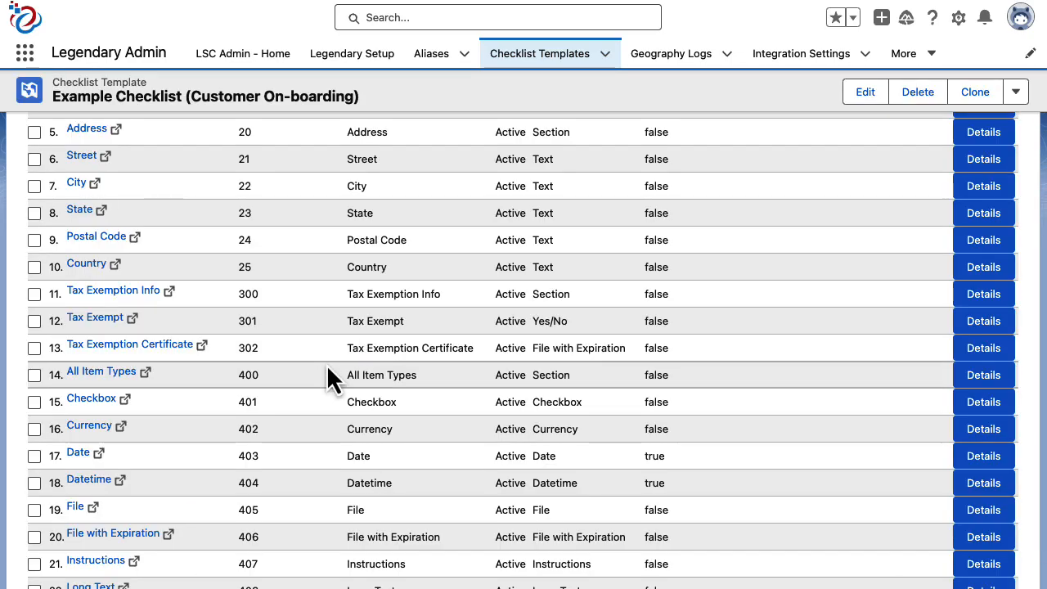
pyautogui.scroll(5, 328, 368)
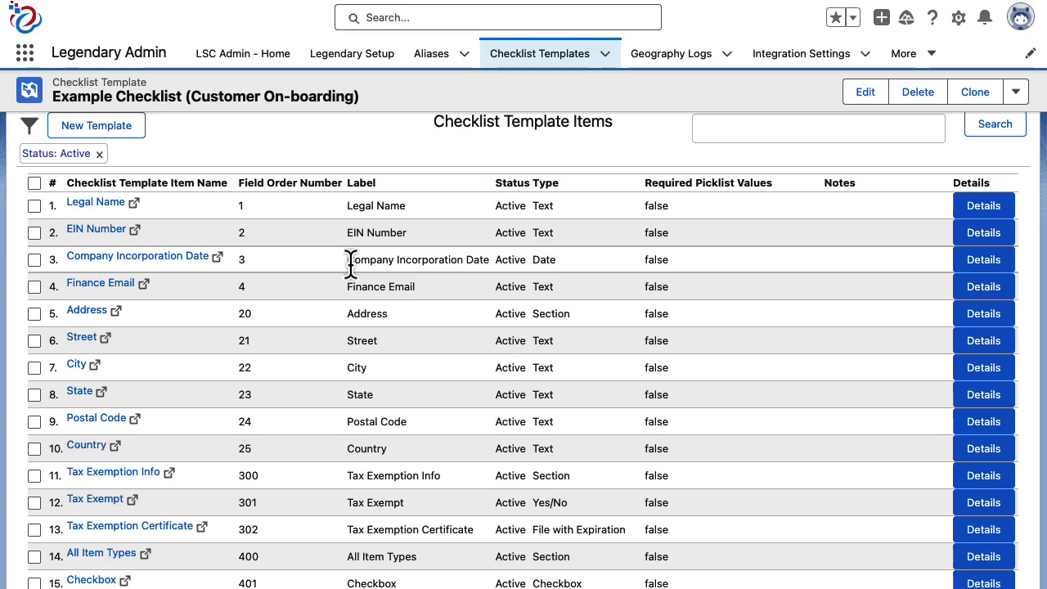
pyautogui.moveTo(350, 263); pyautogui.dragTo(483, 265)
pyautogui.click(482, 265)
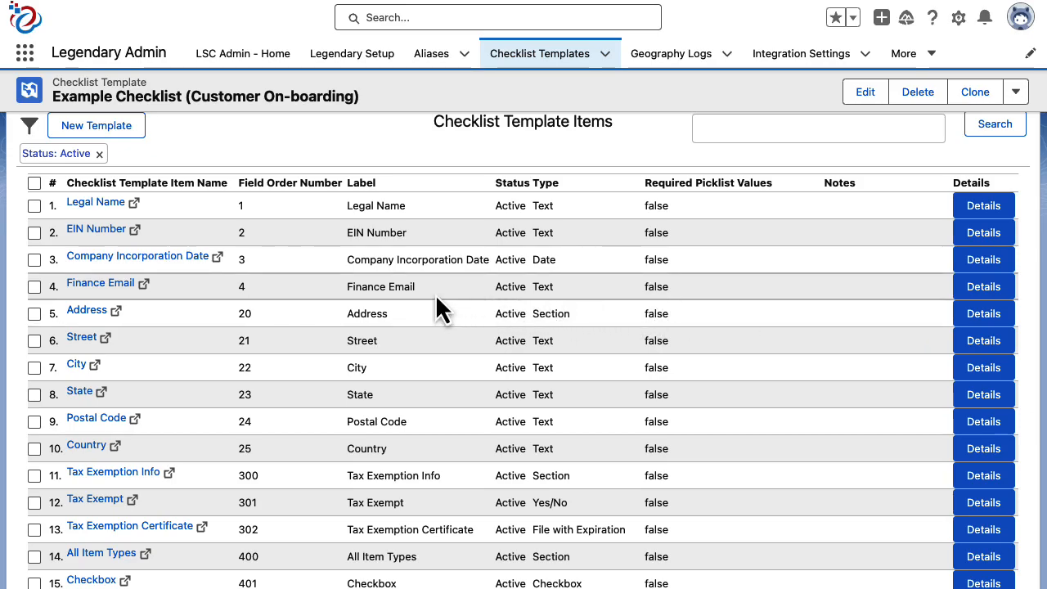
pyautogui.click(143, 285)
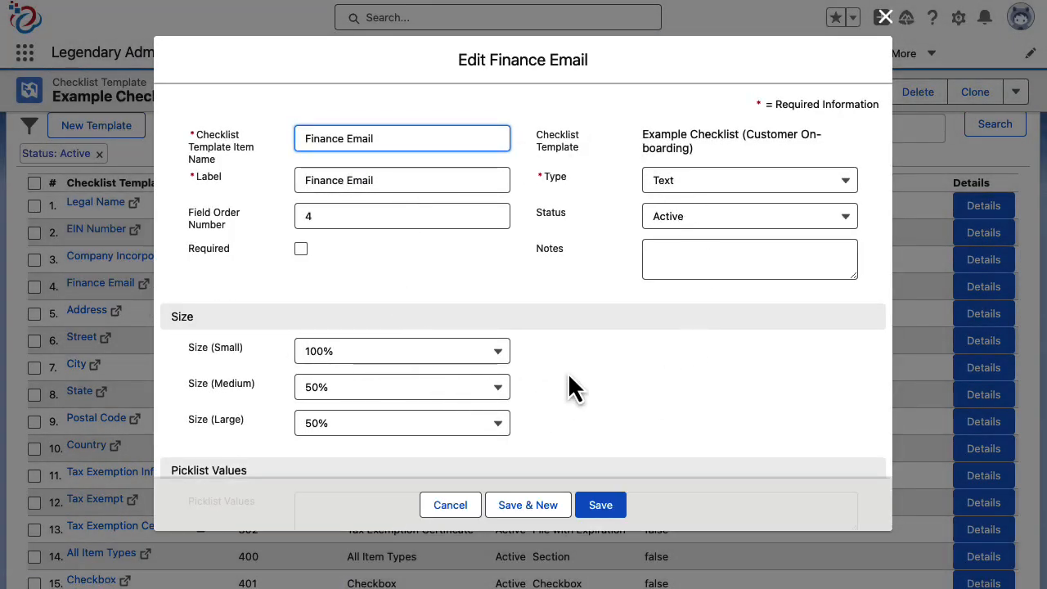
pyautogui.click(884, 17)
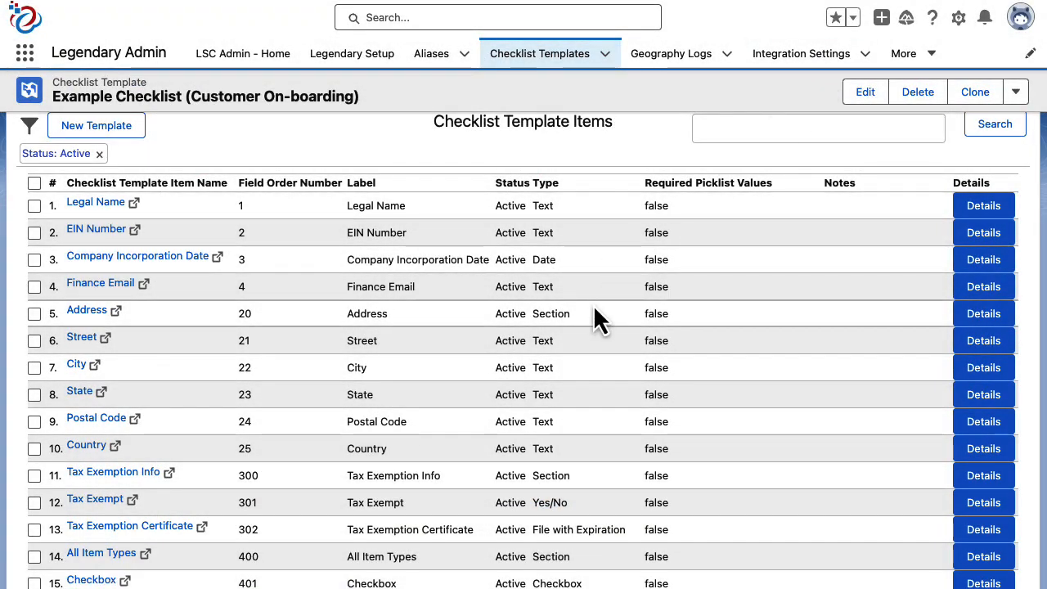
pyautogui.scroll(2, 593, 304)
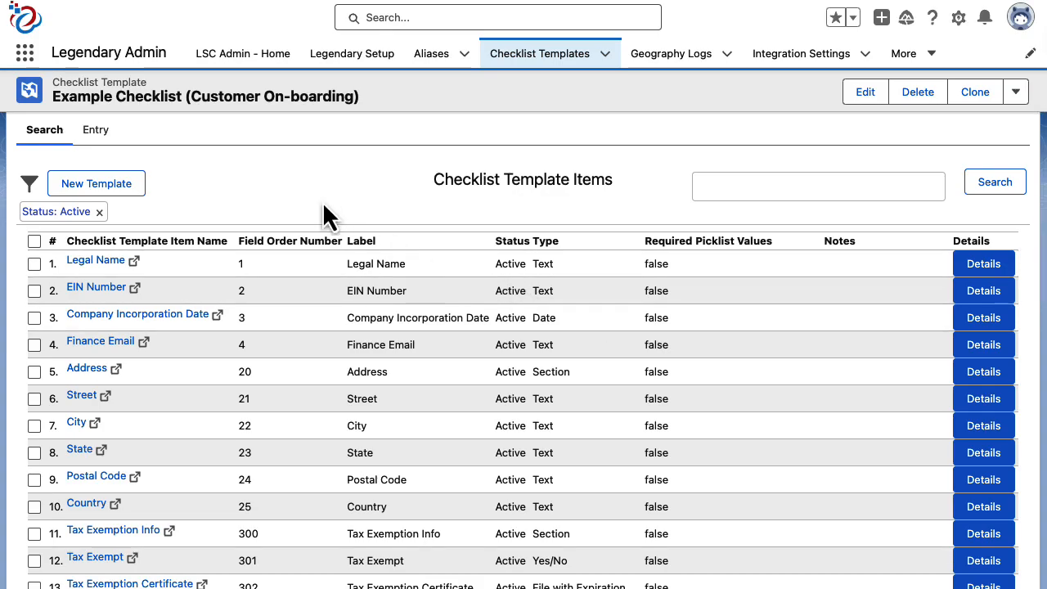
# Step: On the Entry sub-tab, start a new item with field order 50 and label 'New Field'
pyautogui.click(92, 132)
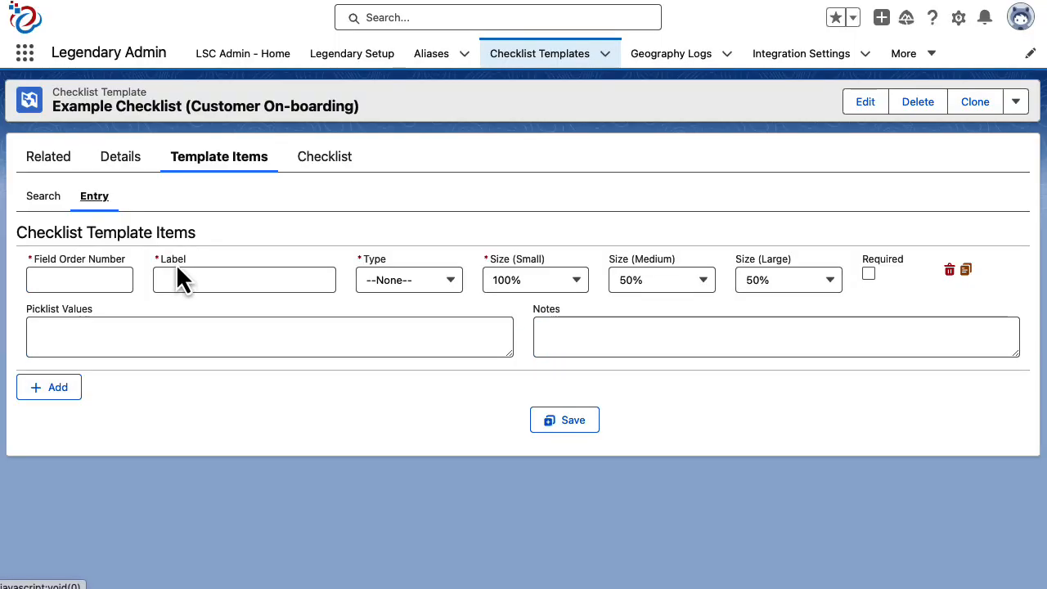
pyautogui.click(106, 279)
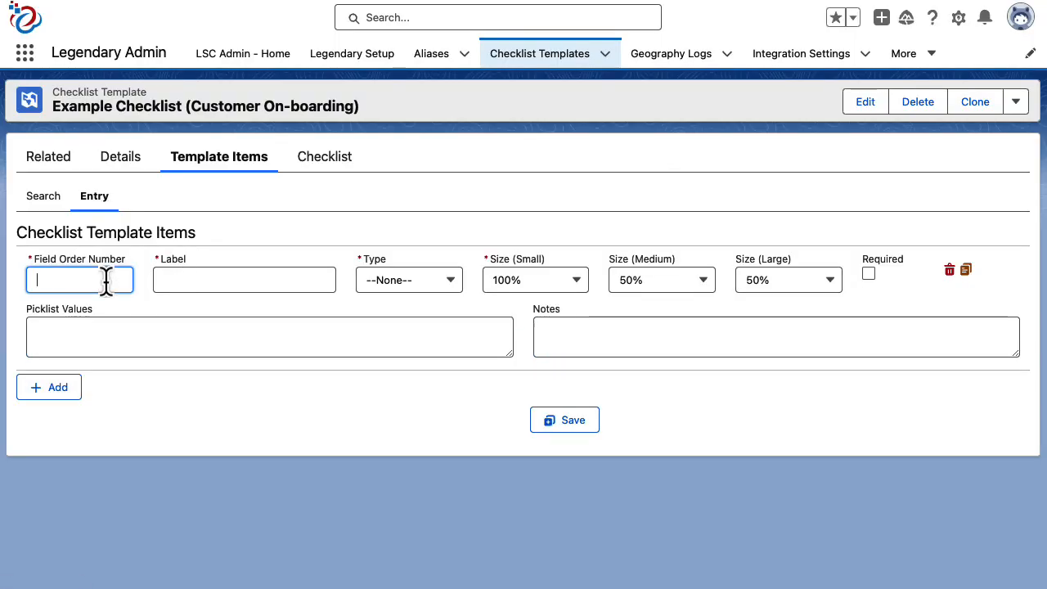
pyautogui.write('50')
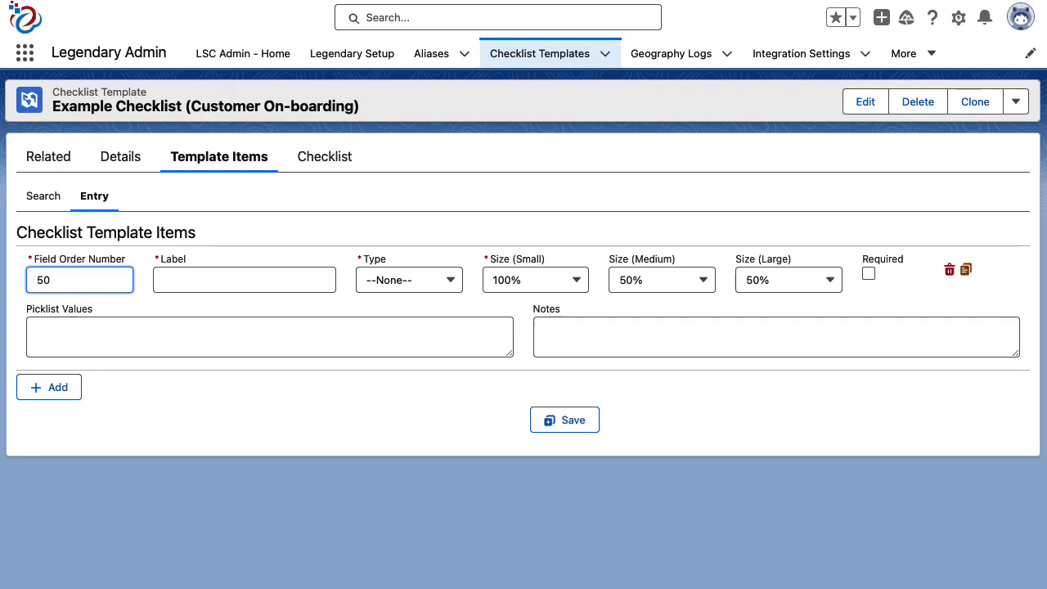
pyautogui.click(241, 280)
pyautogui.write('New Field')
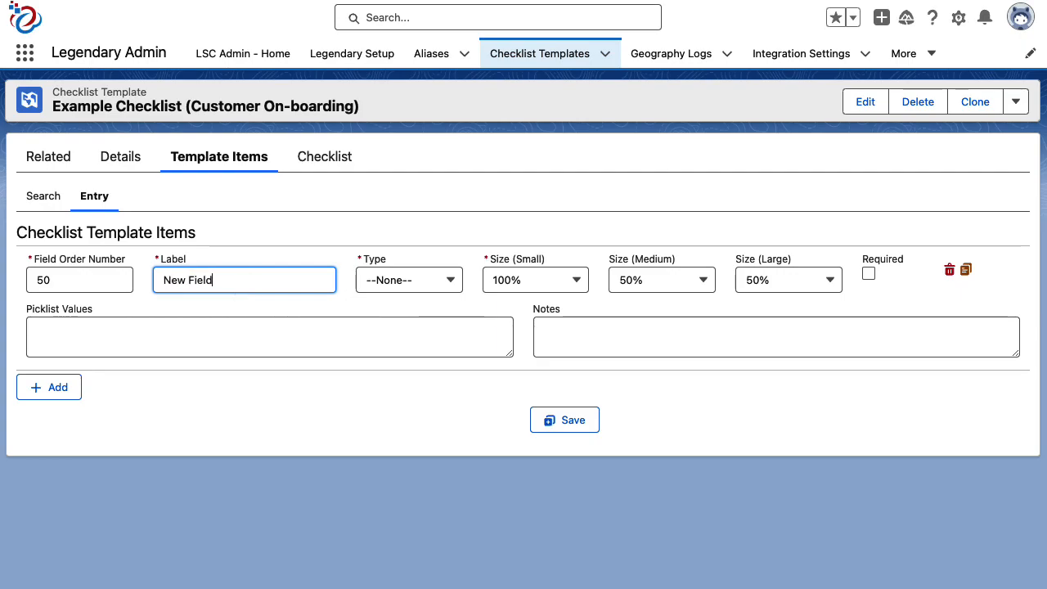
pyautogui.press('Tab')
# Step: Make the item a required Text type, then return to the template items list
pyautogui.press('Down')
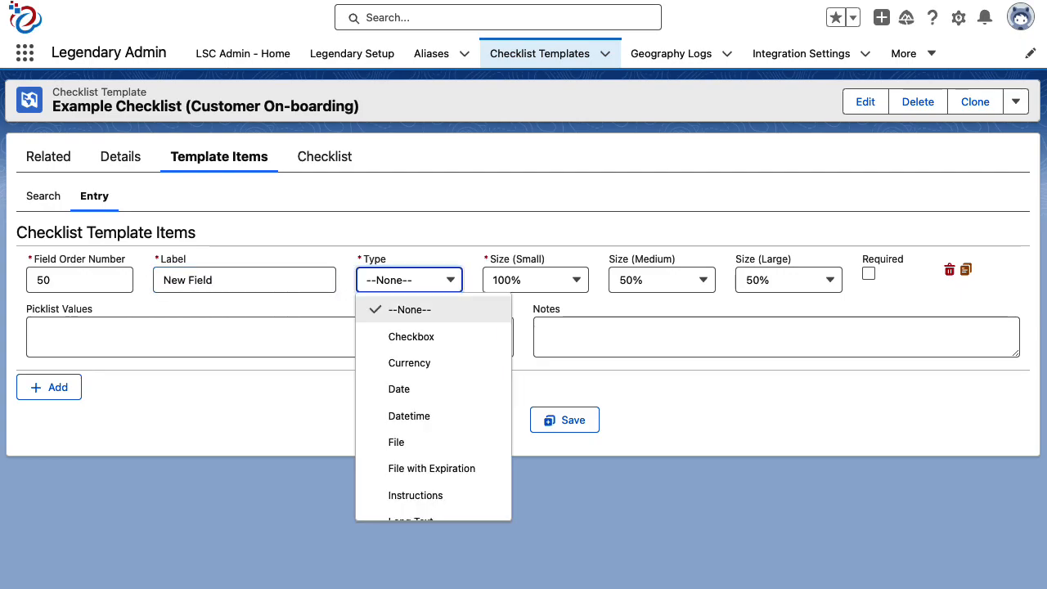
pyautogui.scroll(-2, 493, 389)
pyautogui.scroll(-5, 493, 388)
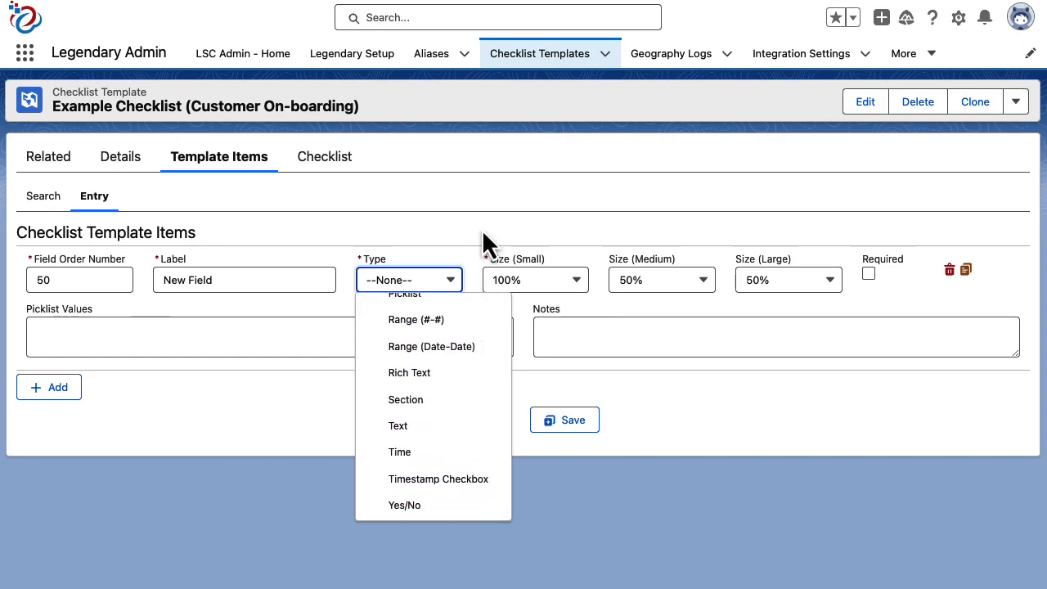
pyautogui.click(424, 426)
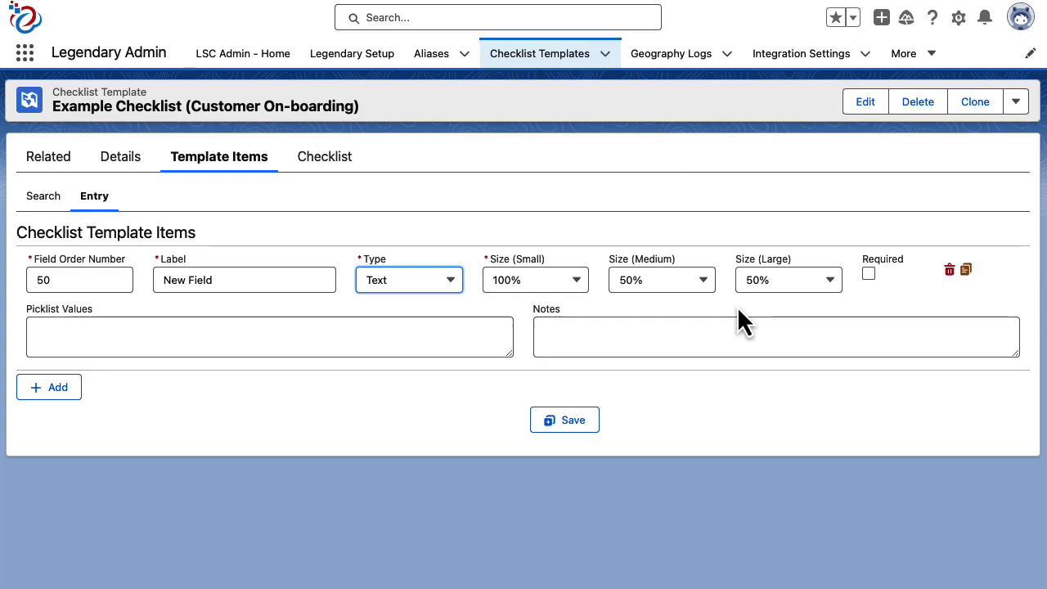
pyautogui.click(870, 277)
pyautogui.click(469, 343)
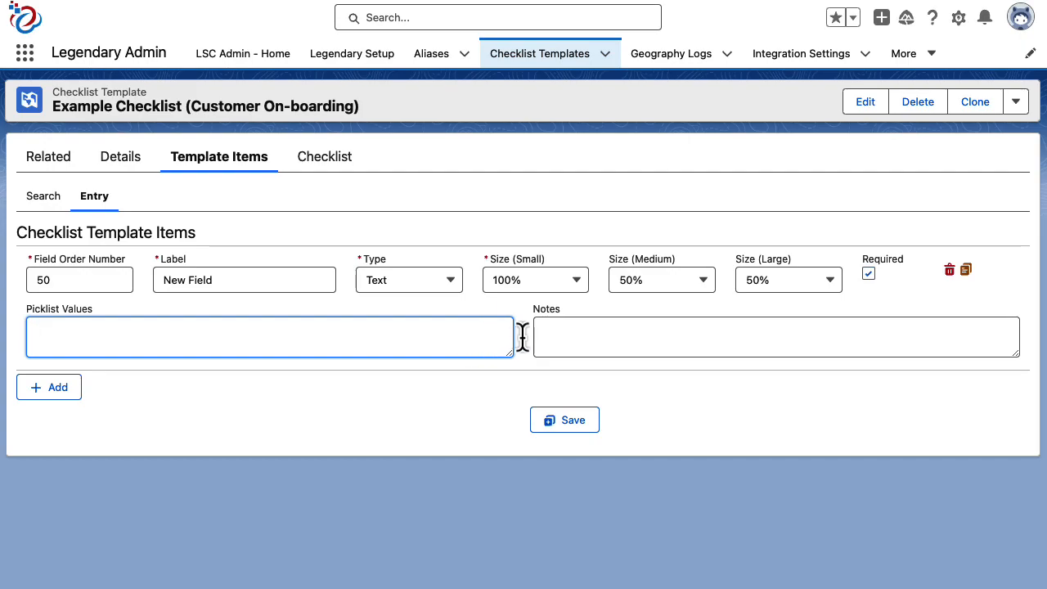
pyautogui.click(578, 334)
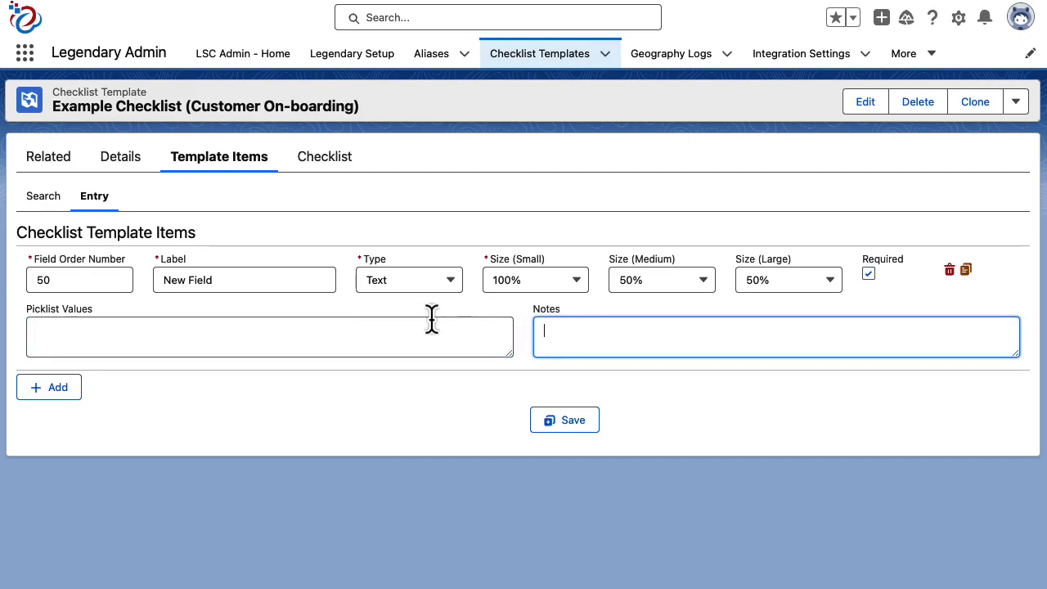
pyautogui.click(52, 206)
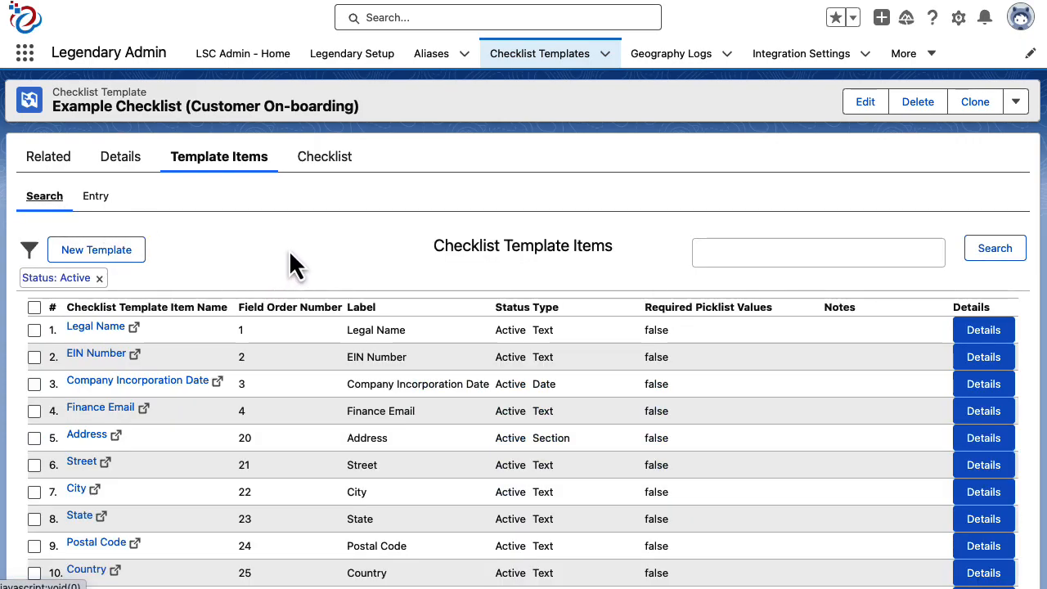
# Step: Browse the template items table down to the Address section (Street to Country, orders 21–25)
pyautogui.scroll(-1, 291, 251)
pyautogui.scroll(-1, 538, 276)
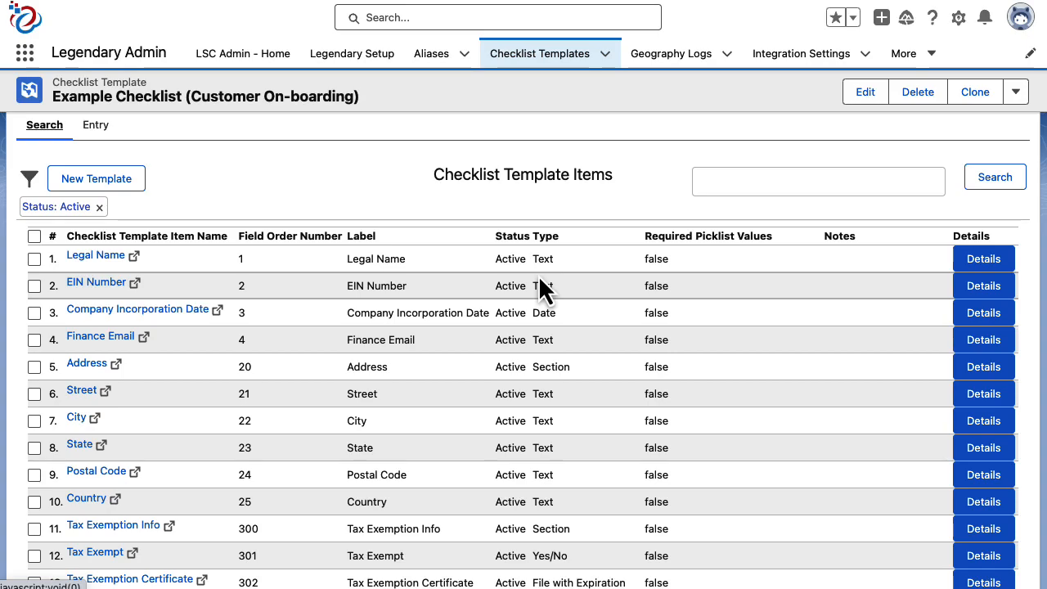
pyautogui.scroll(-1, 540, 288)
pyautogui.scroll(-1, 539, 273)
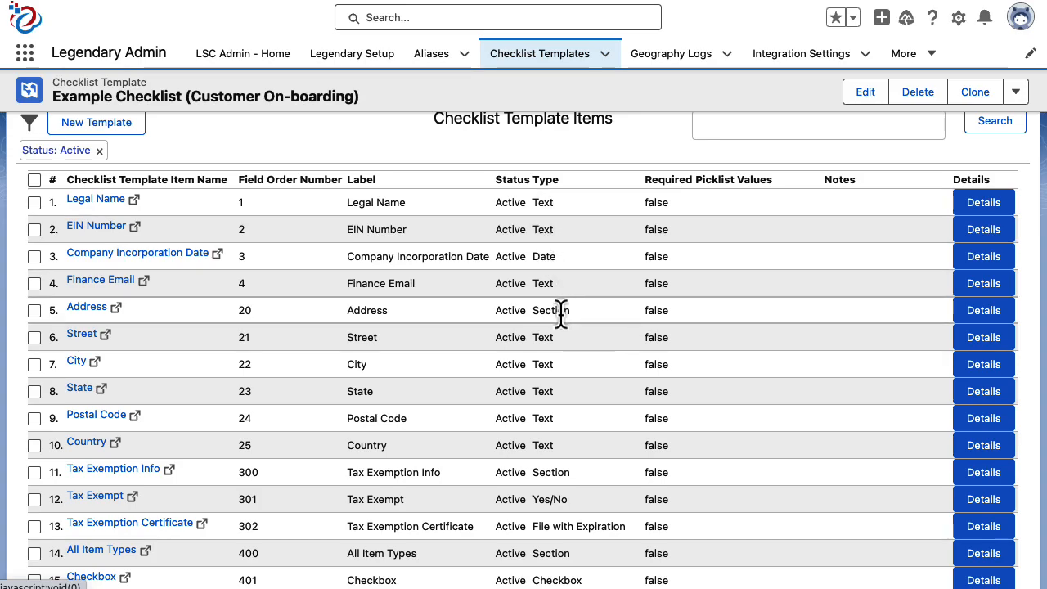
pyautogui.moveTo(263, 313); pyautogui.dragTo(579, 305)
pyautogui.scroll(-2, 579, 305)
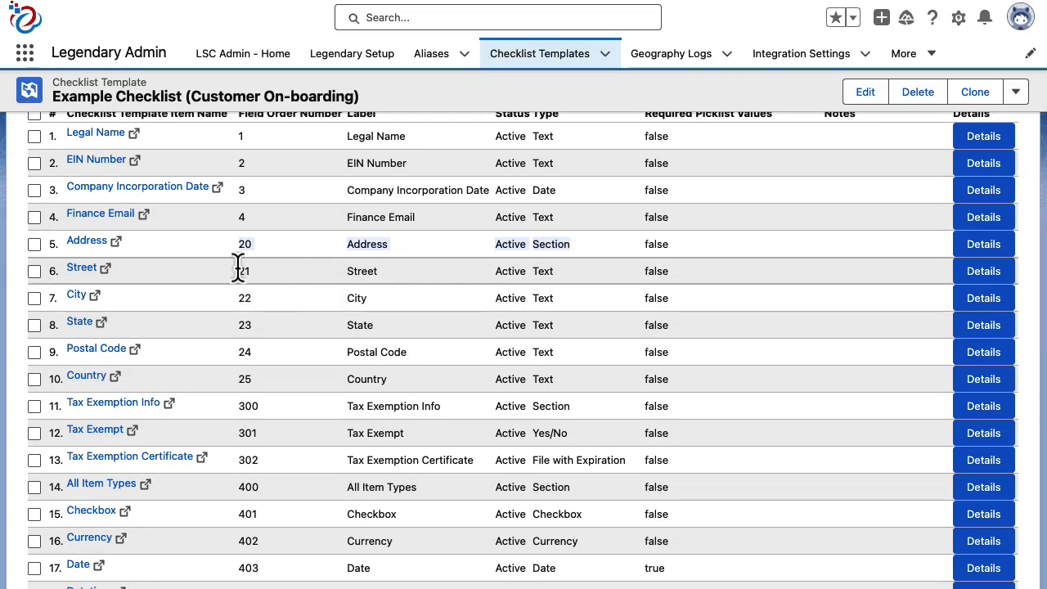
pyautogui.click(381, 242)
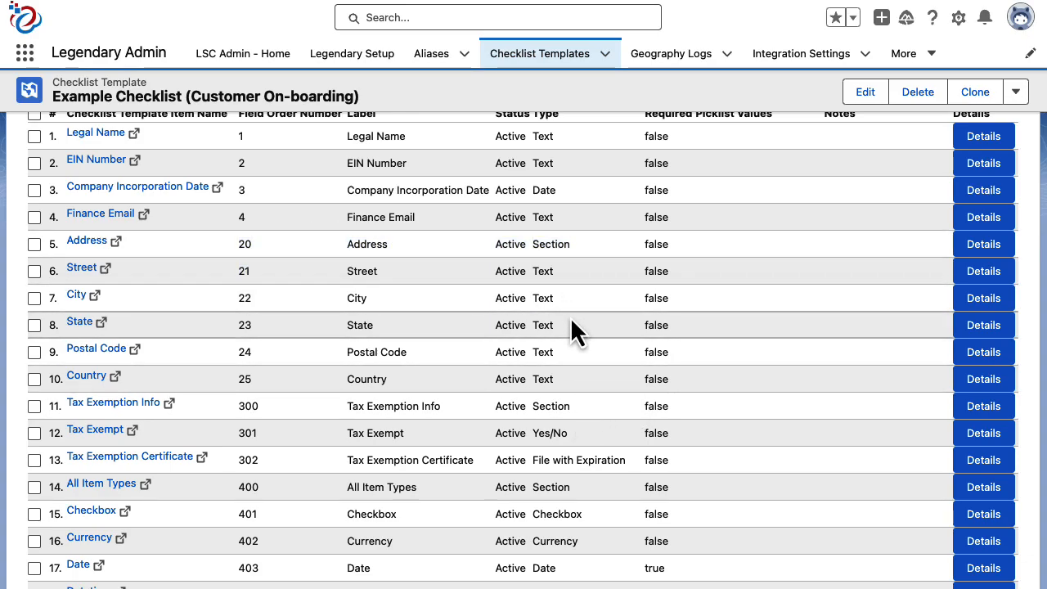
pyautogui.scroll(1, 563, 374)
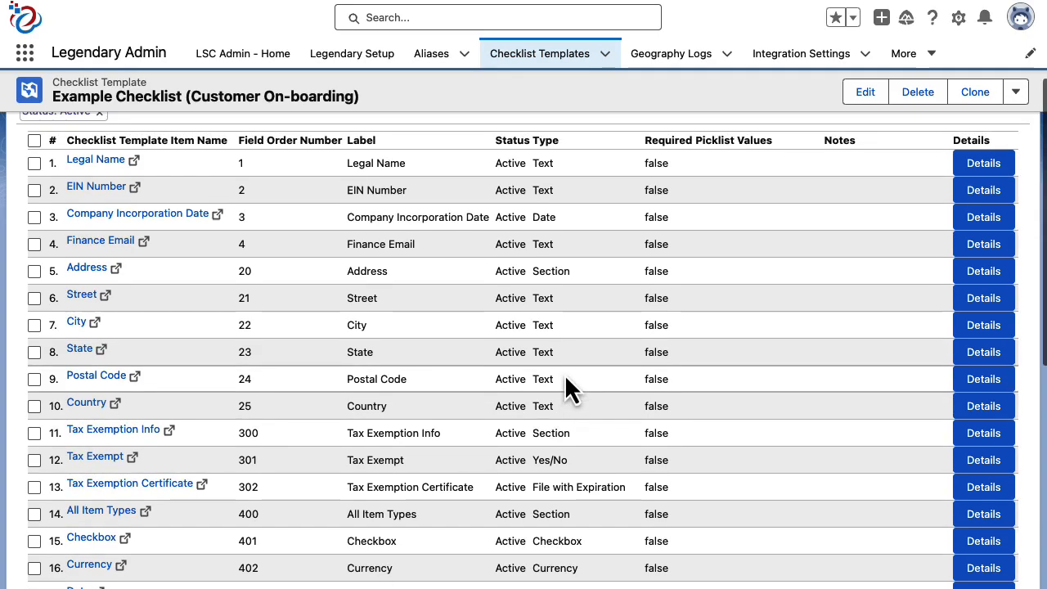
pyautogui.scroll(4, 565, 376)
# Step: Open the Checklist form and scroll through its fields to the Address section and back
pyautogui.click(319, 158)
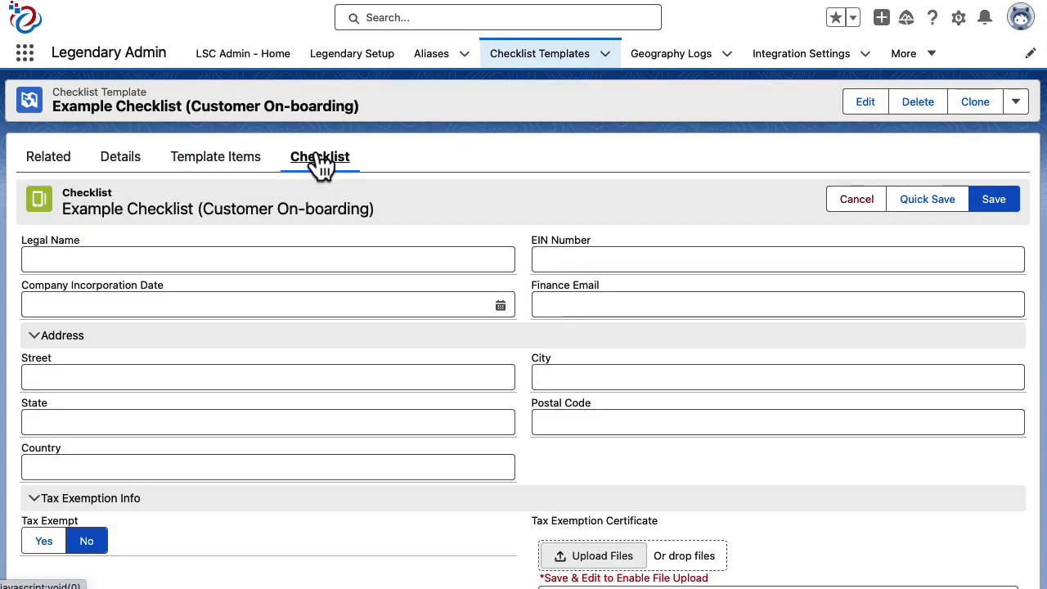
pyautogui.scroll(-3, 355, 208)
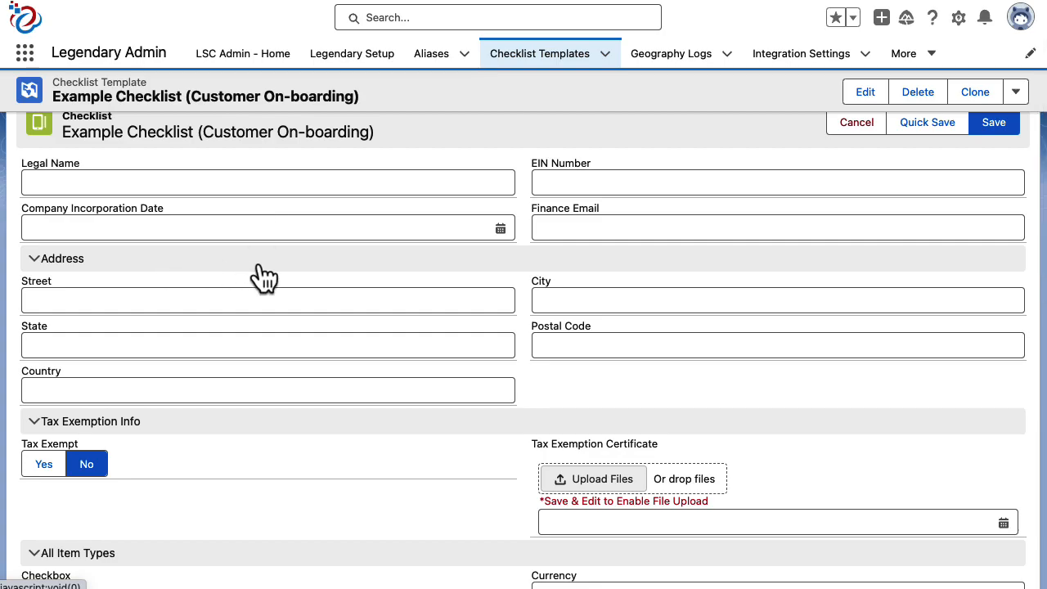
pyautogui.scroll(-4, 273, 275)
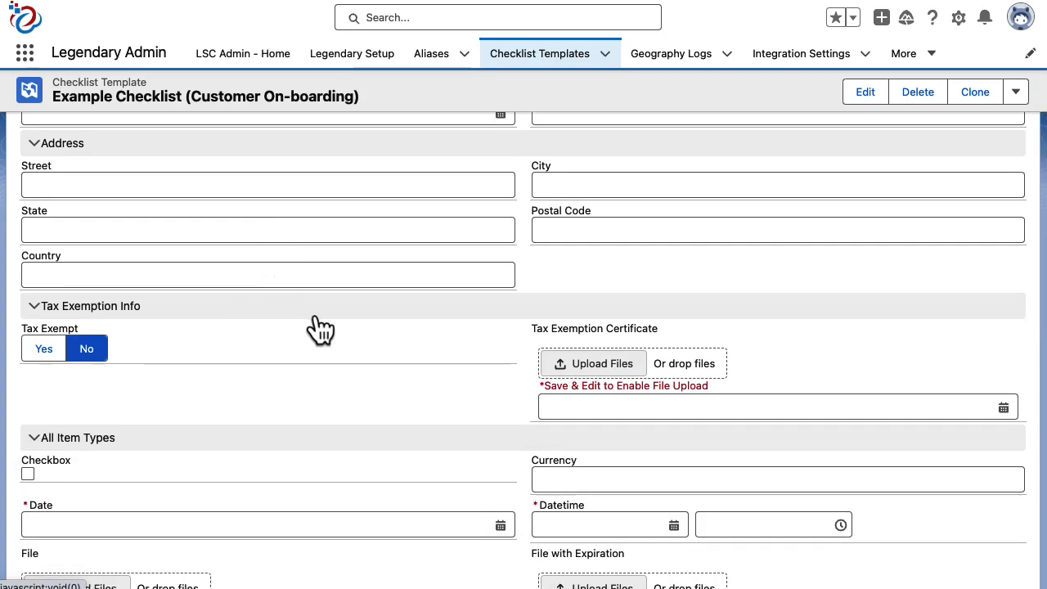
pyautogui.scroll(-8, 327, 319)
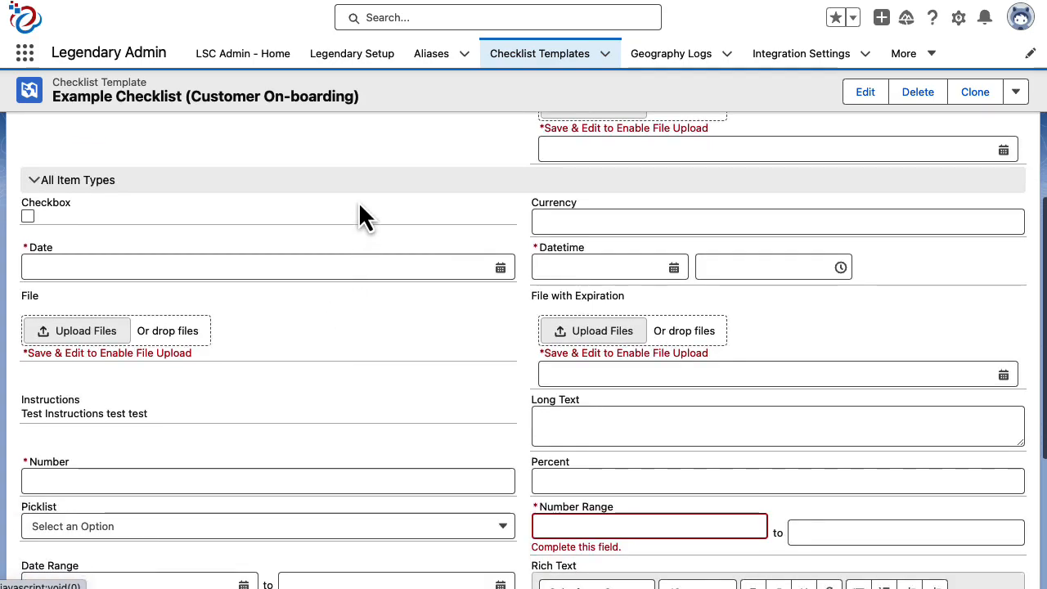
pyautogui.scroll(-9, 362, 185)
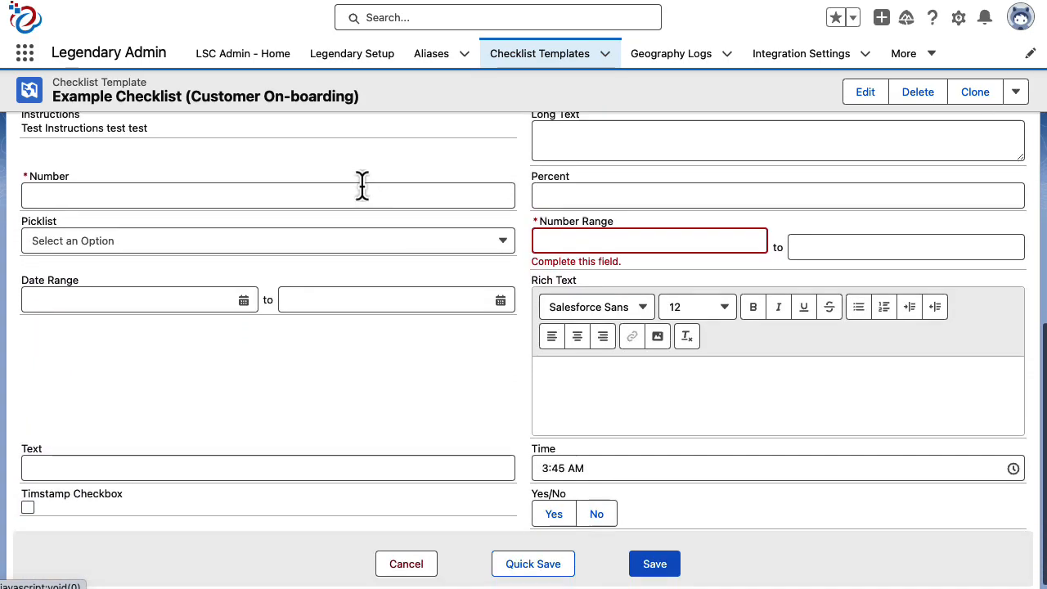
pyautogui.scroll(7, 362, 185)
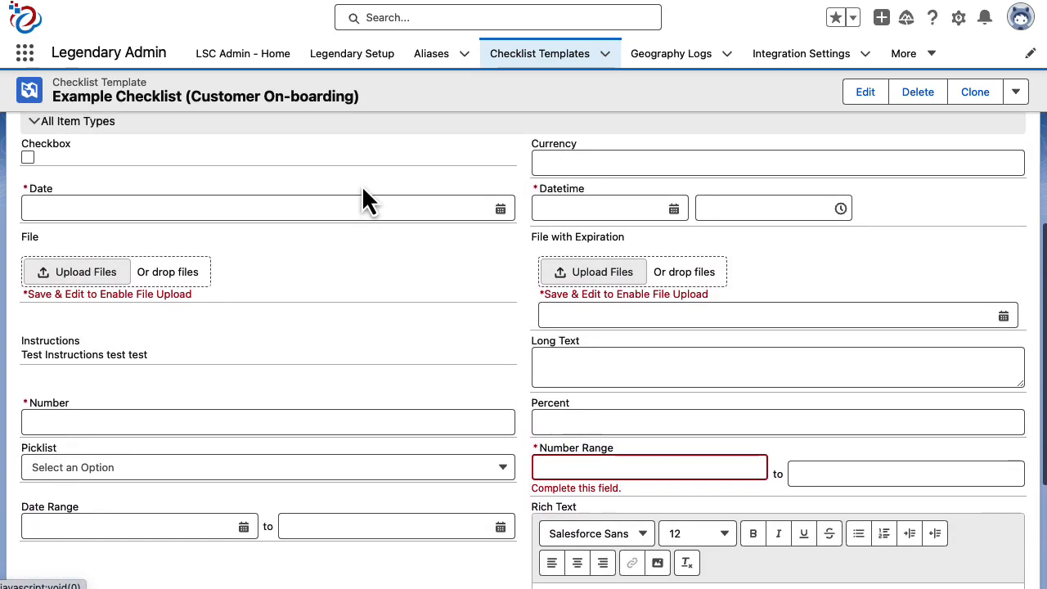
pyautogui.scroll(1, 361, 184)
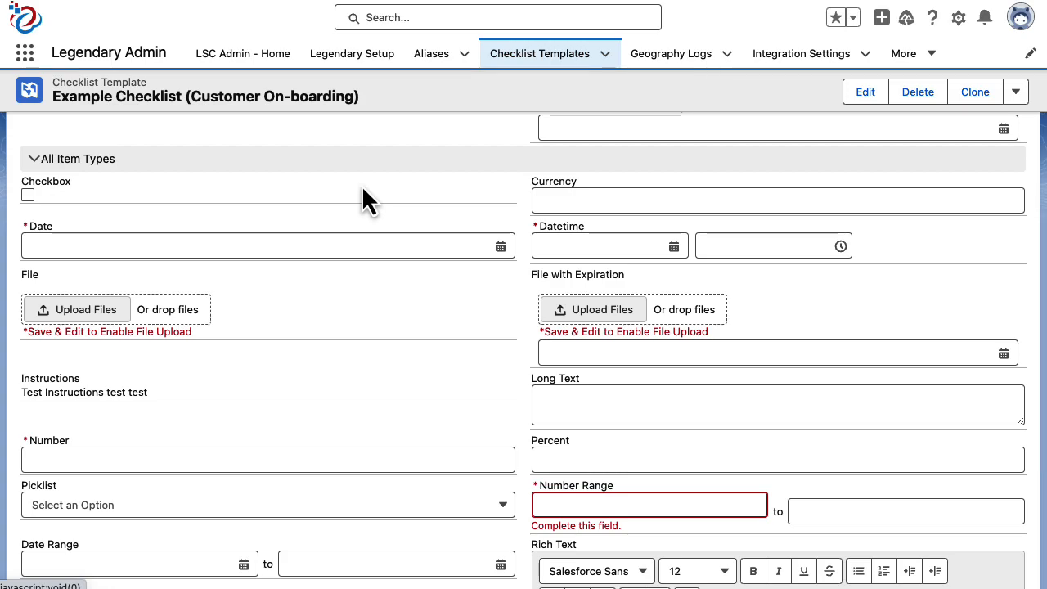
pyautogui.scroll(7, 362, 184)
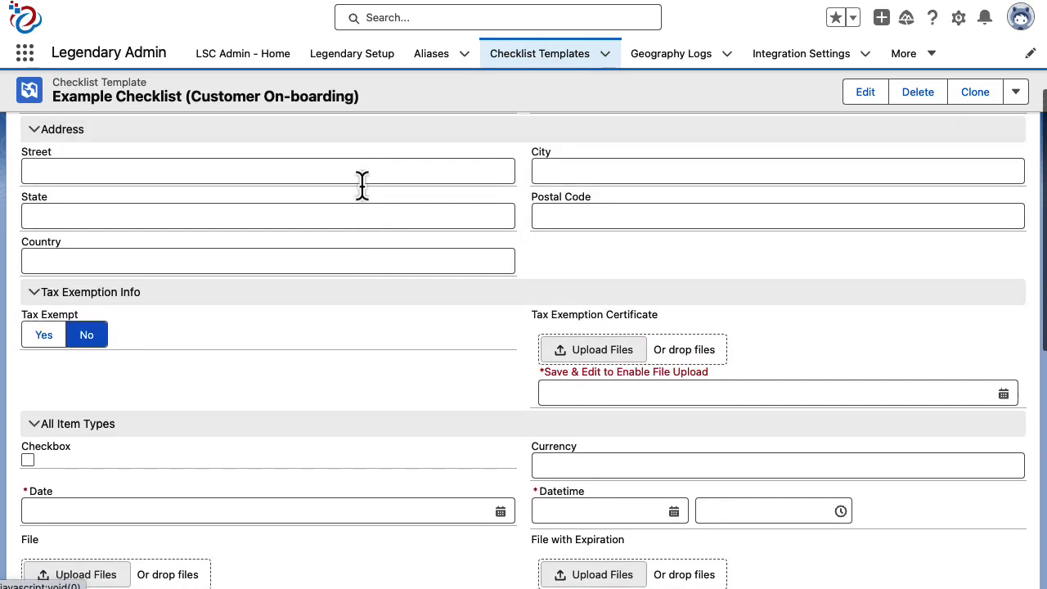
pyautogui.scroll(5, 362, 196)
# Step: Return to the template items list and tick the header checkbox to select all items
pyautogui.click(127, 161)
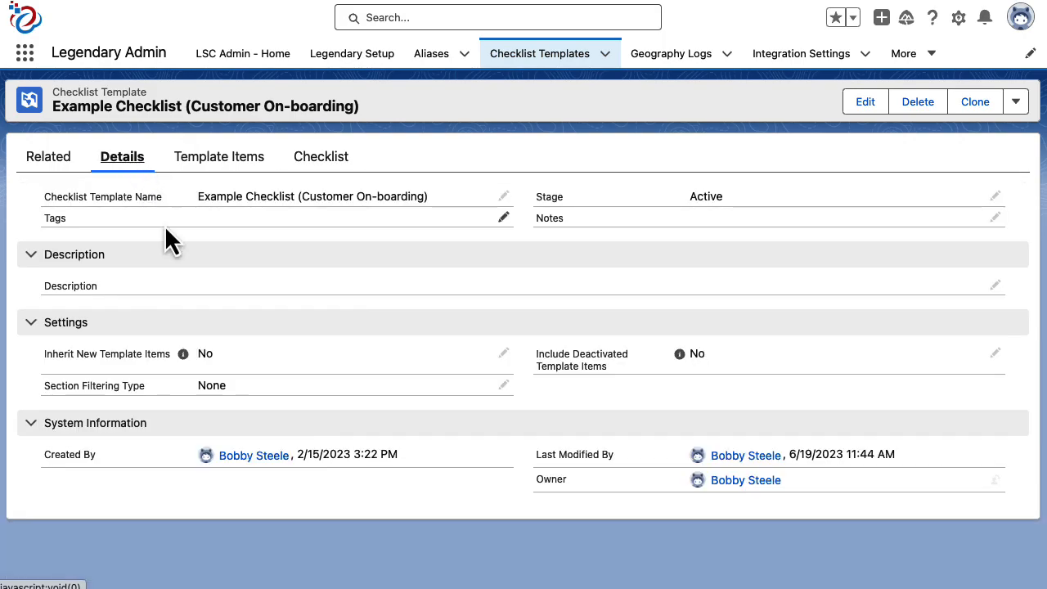
pyautogui.click(199, 166)
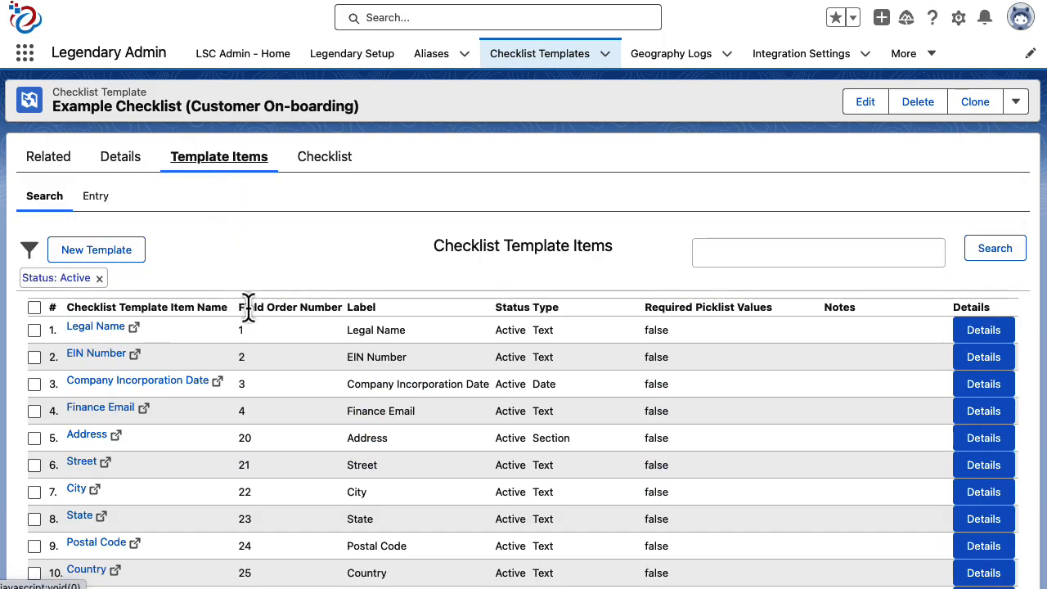
pyautogui.scroll(-2, 324, 313)
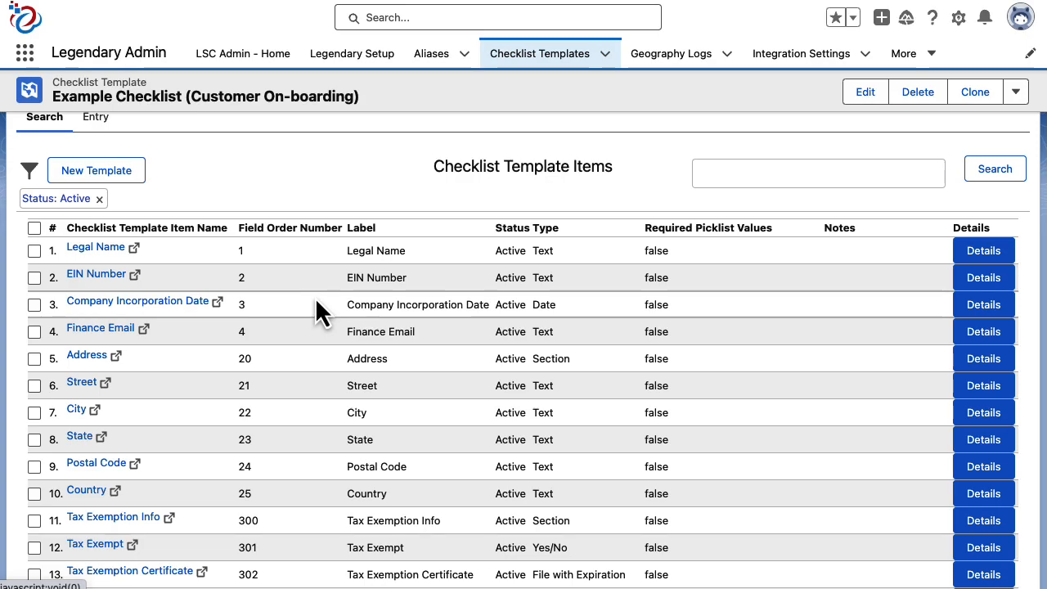
pyautogui.scroll(2, 319, 311)
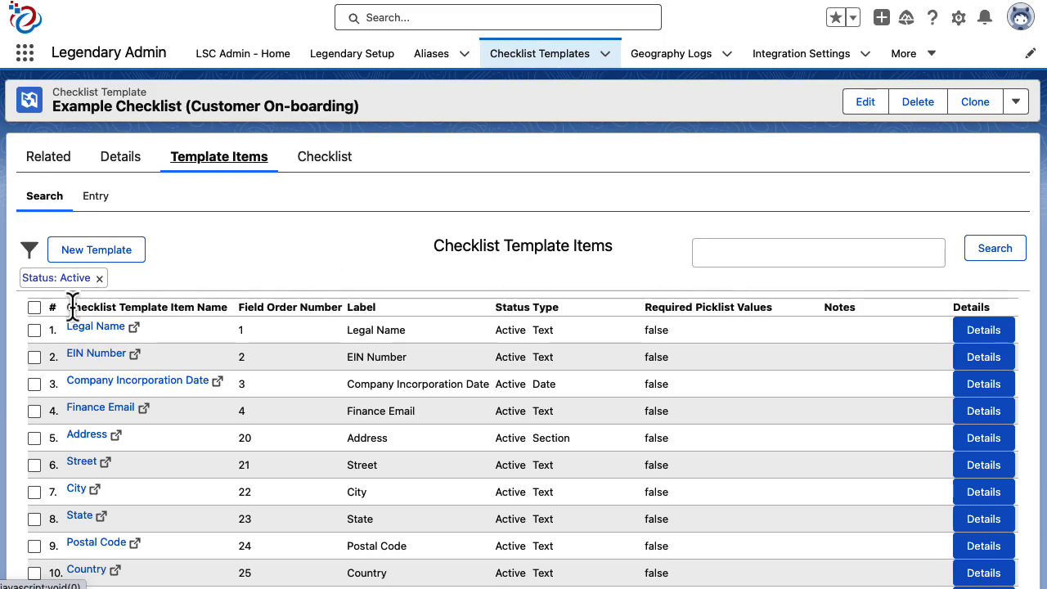
pyautogui.click(33, 307)
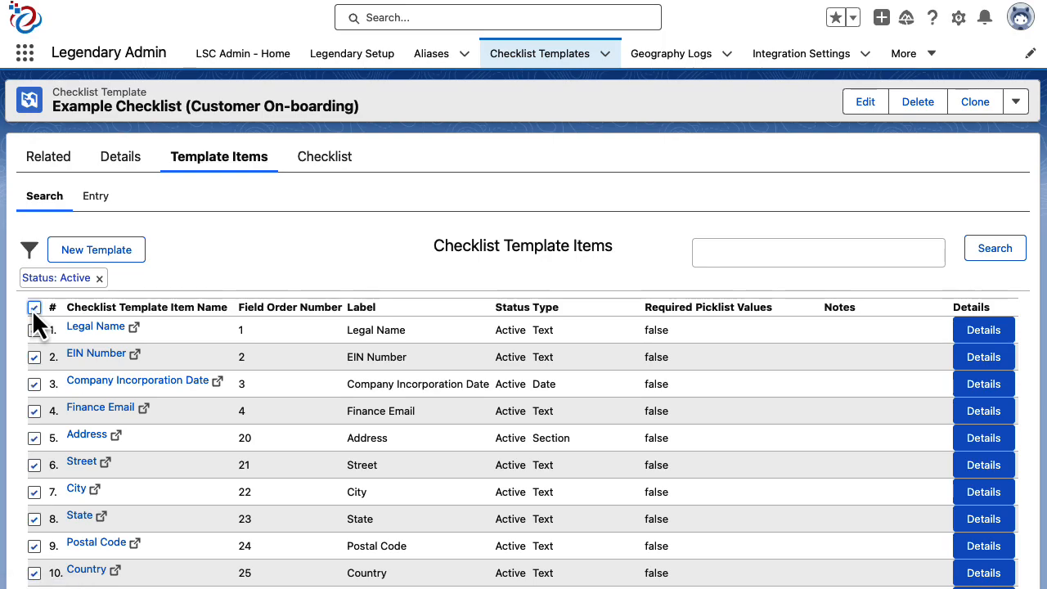
pyautogui.click(99, 257)
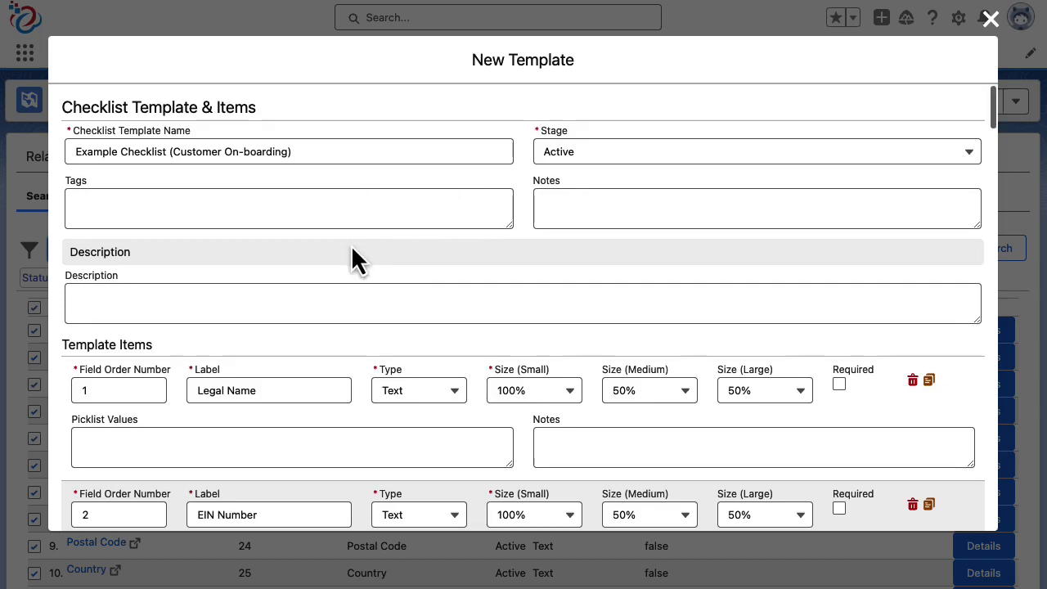
pyautogui.scroll(-6, 357, 260)
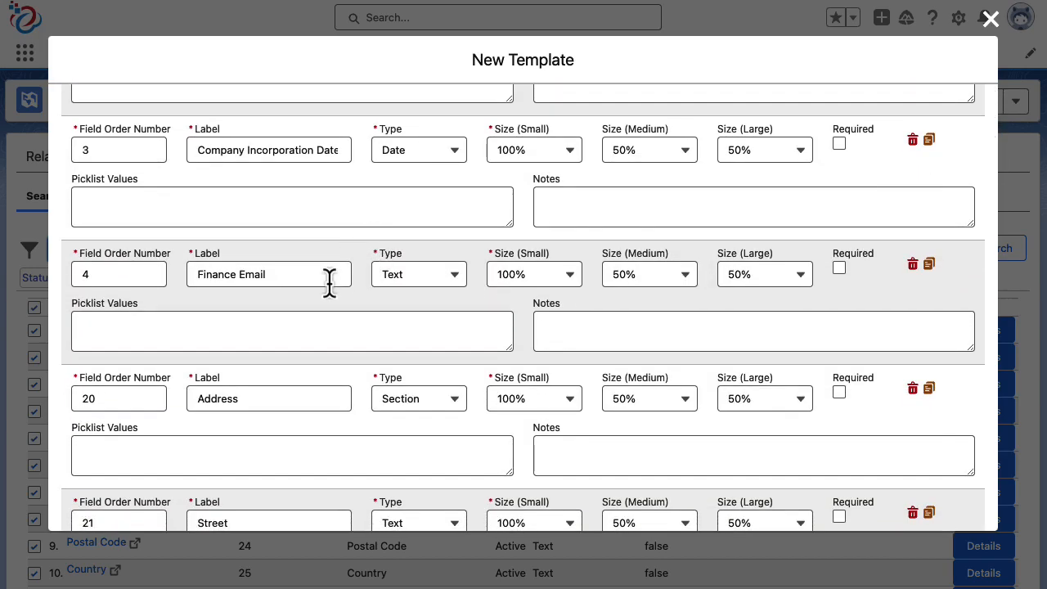
pyautogui.scroll(-2, 329, 283)
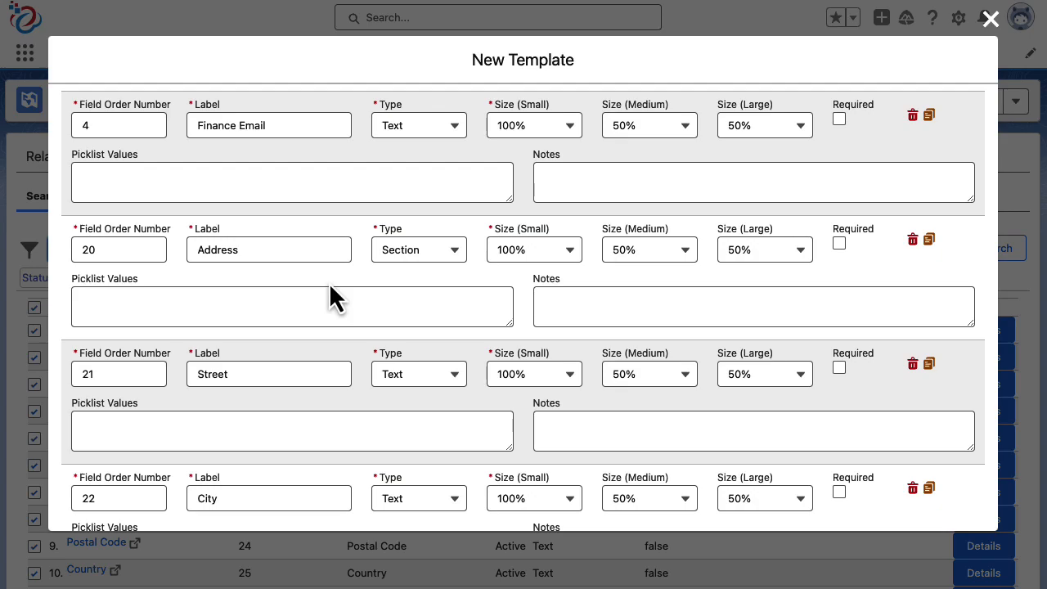
pyautogui.scroll(-2, 331, 298)
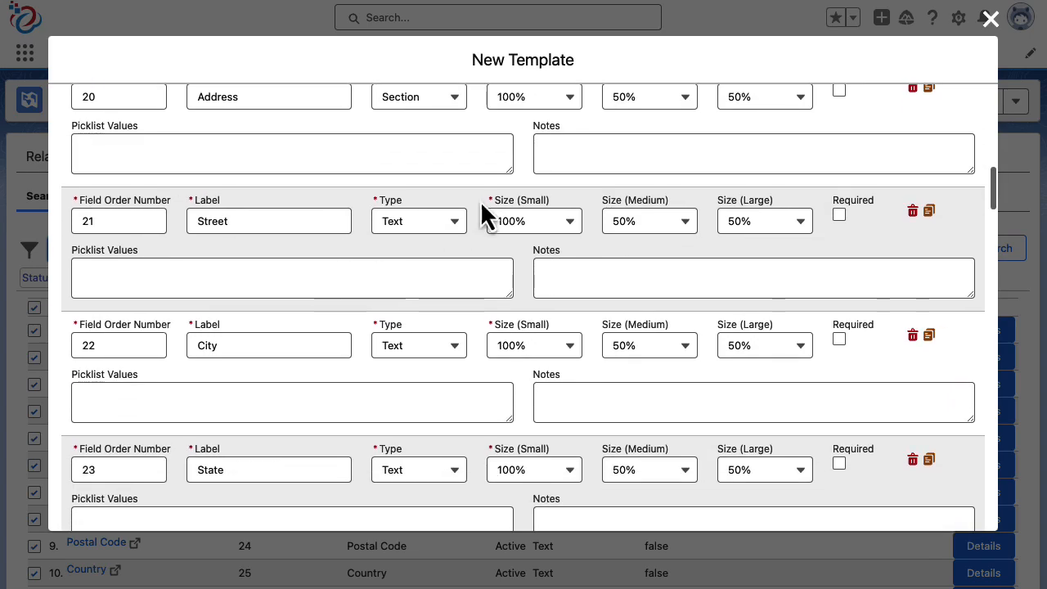
pyautogui.click(985, 22)
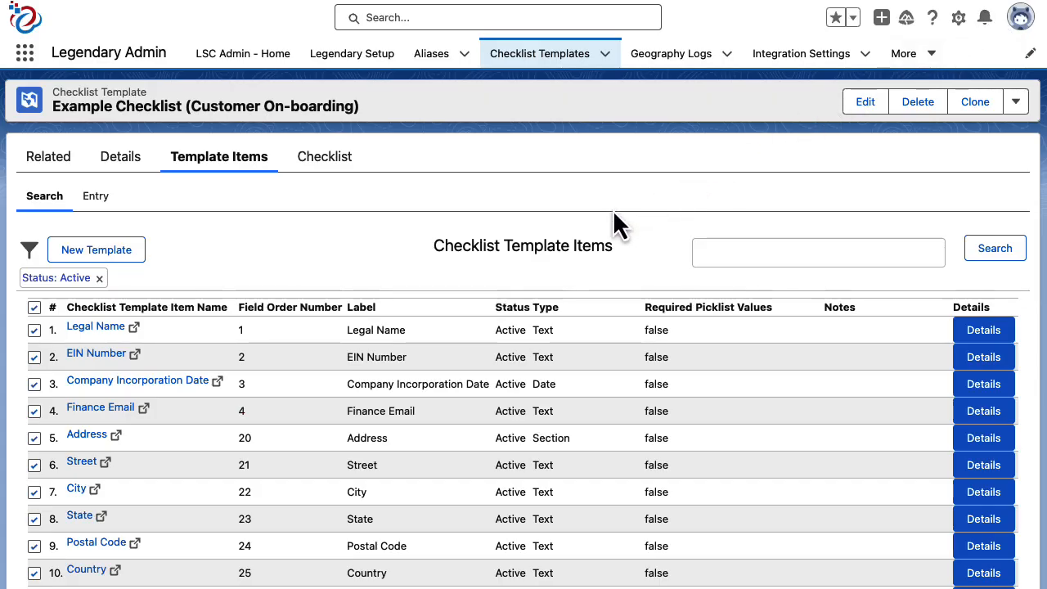